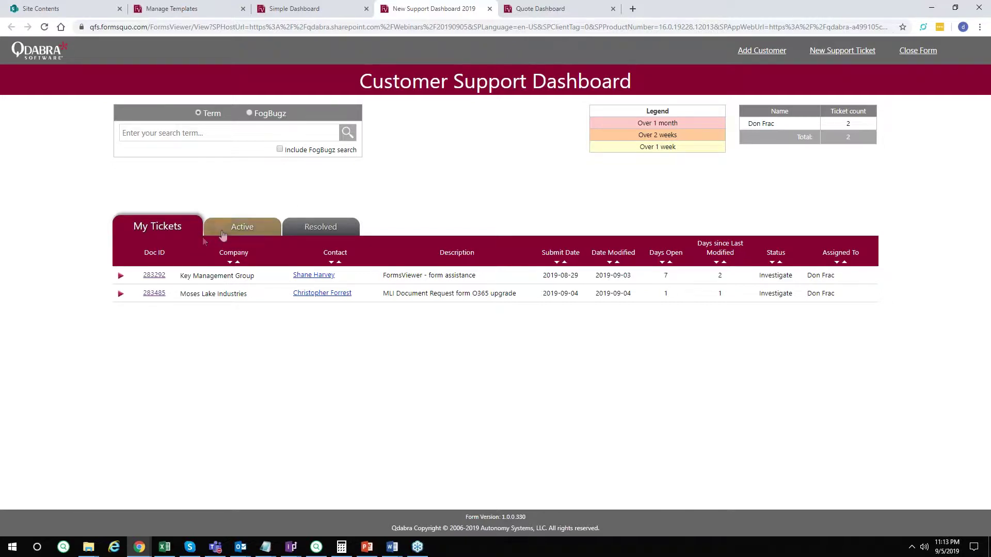
Try to display the active support tickets, dismiss the dialog that appears, and reload the dashboard.
{"action": "left_click", "coordinate": [252, 229]}
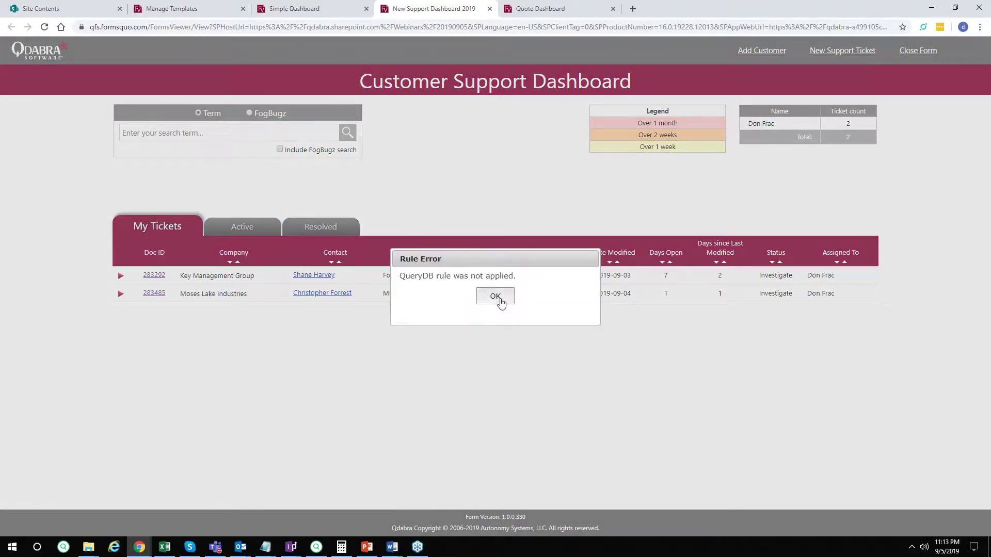
{"action": "left_click", "coordinate": [499, 302]}
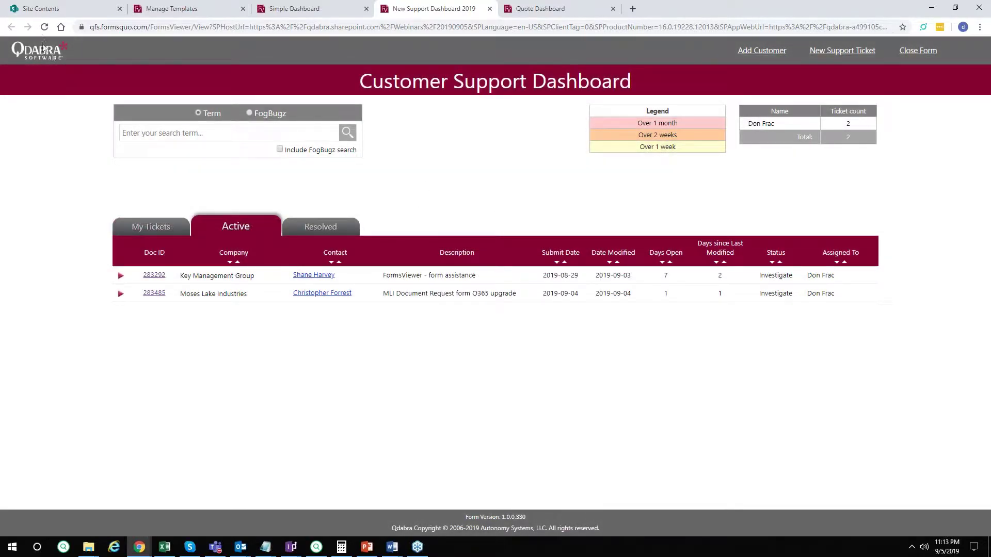
{"action": "left_click", "coordinate": [43, 30]}
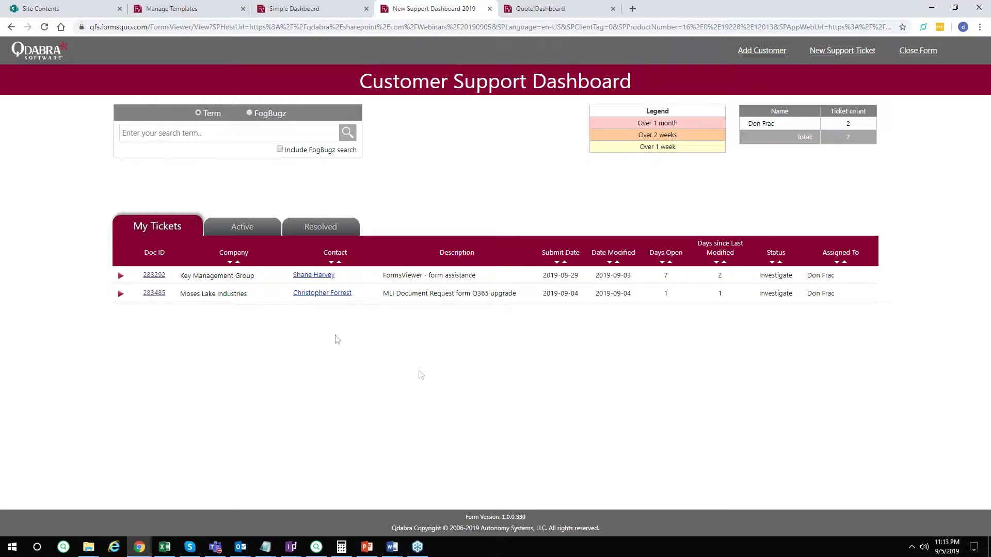
Show the active tickets and expand the Ennis Electric ticket to view its contact details and ticket history.
{"action": "left_click", "coordinate": [247, 229]}
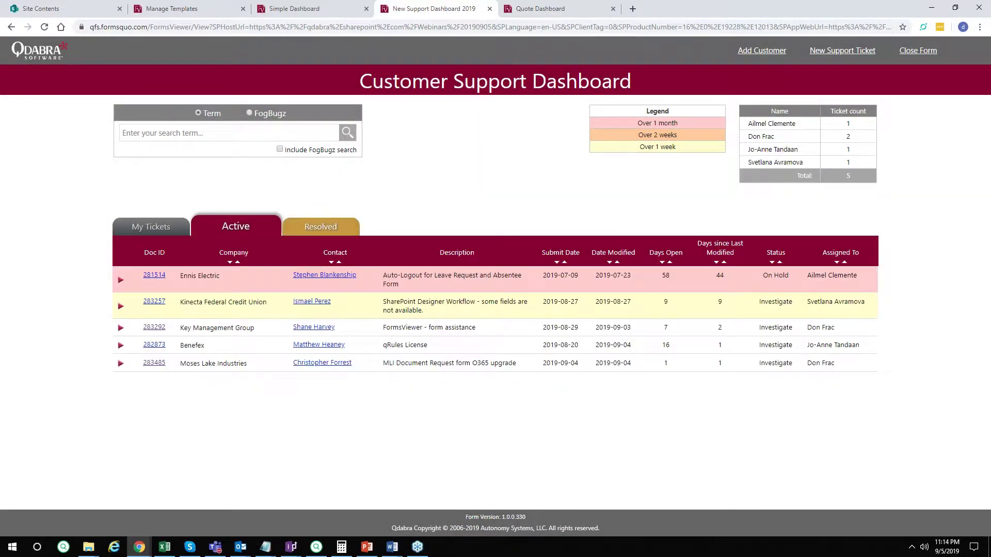
{"action": "left_click", "coordinate": [329, 233]}
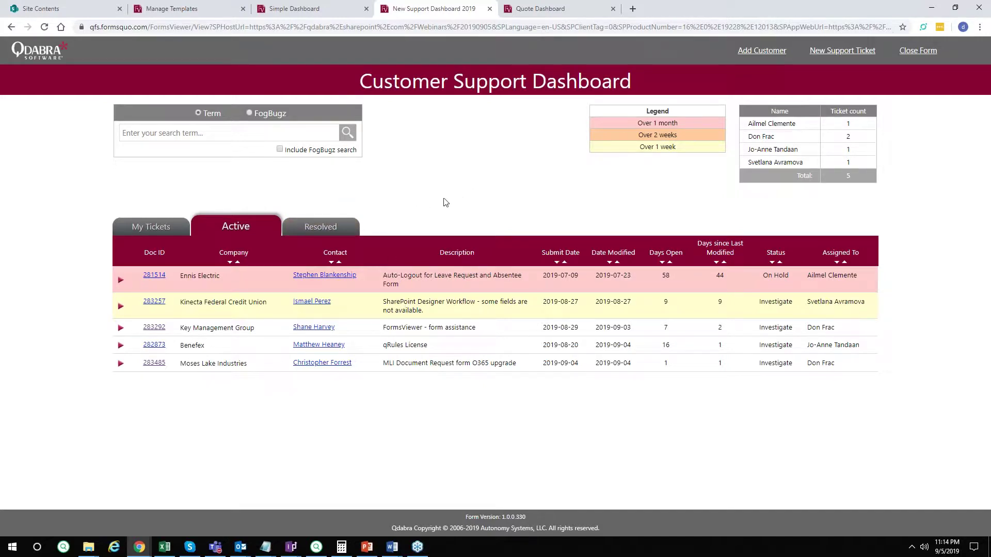
{"action": "left_click", "coordinate": [120, 280]}
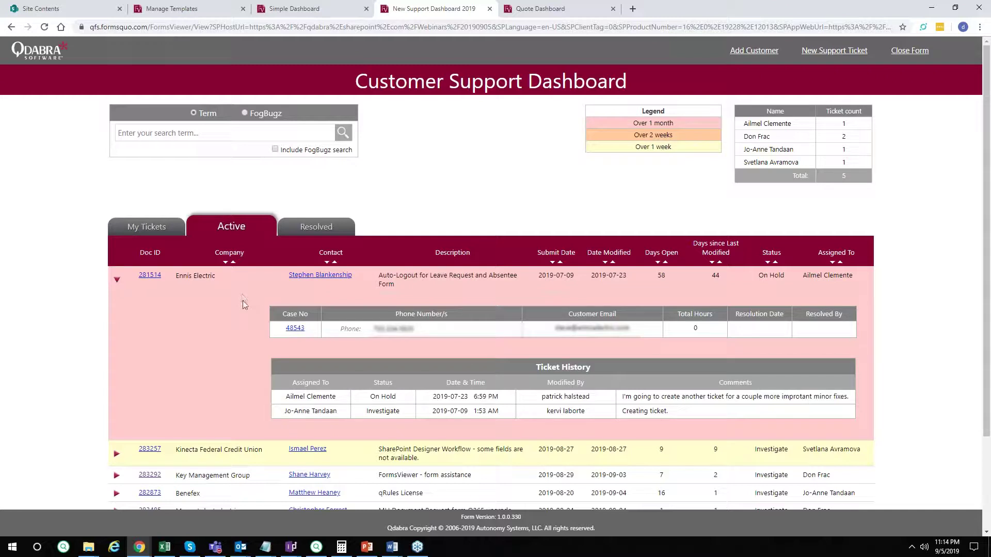
{"action": "left_click", "coordinate": [212, 330]}
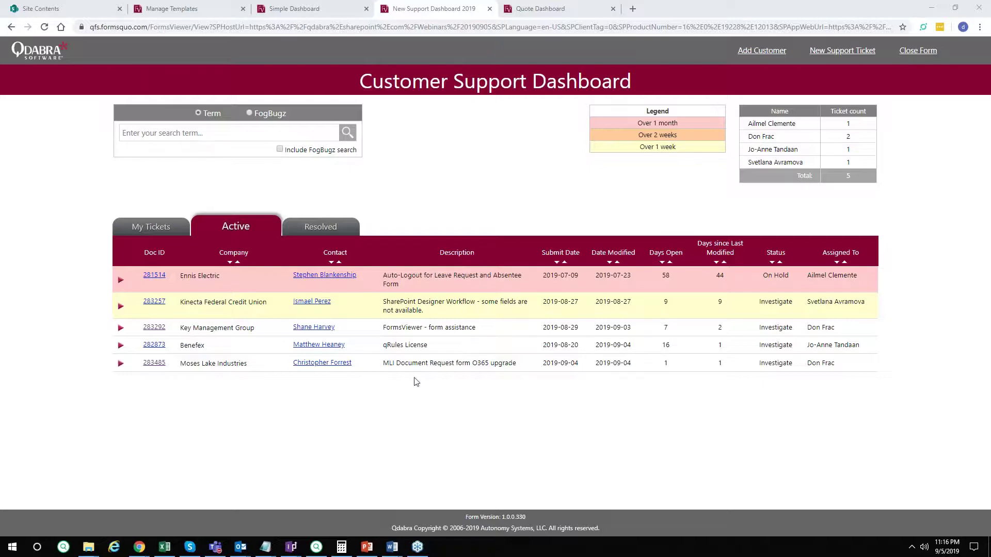
Switch to the New Support Dashboard 2019 design in InfoPath and display the rules of the ticket repeating section with more room.
{"action": "mouse_move", "coordinate": [290, 548]}
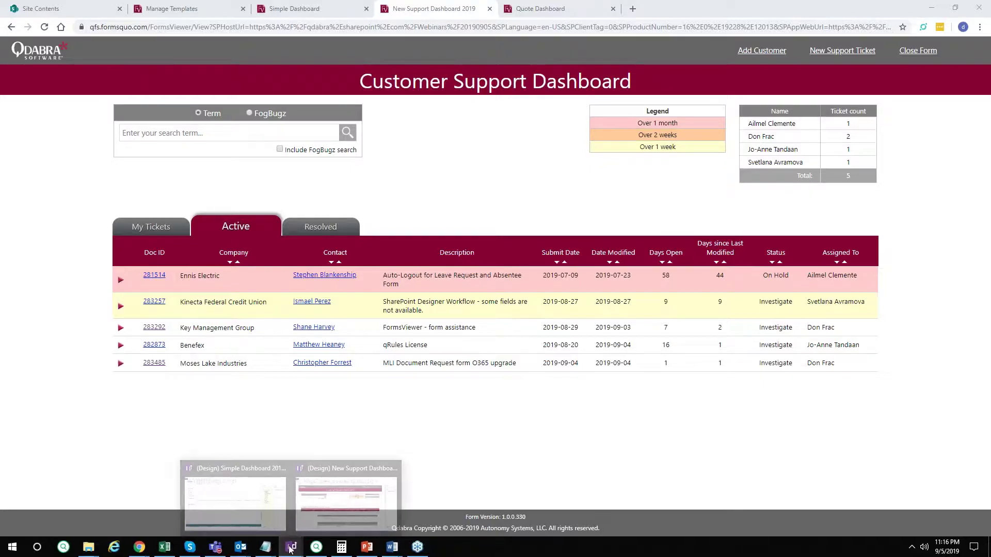
{"action": "left_click", "coordinate": [343, 516]}
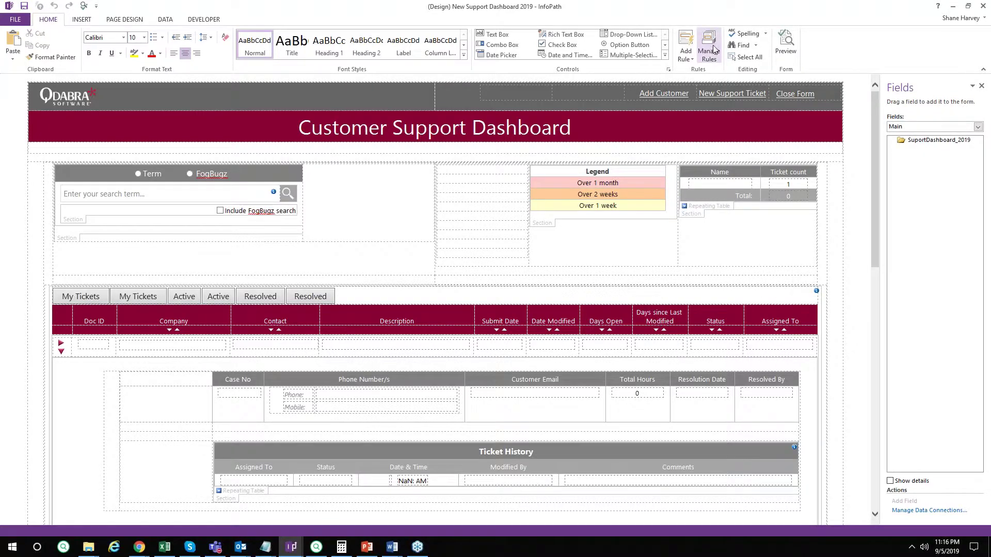
{"action": "left_click", "coordinate": [709, 48]}
{"action": "scroll", "coordinate": [413, 227], "scroll_direction": "down", "scroll_amount": 5}
{"action": "scroll", "coordinate": [413, 227], "scroll_direction": "down", "scroll_amount": 1}
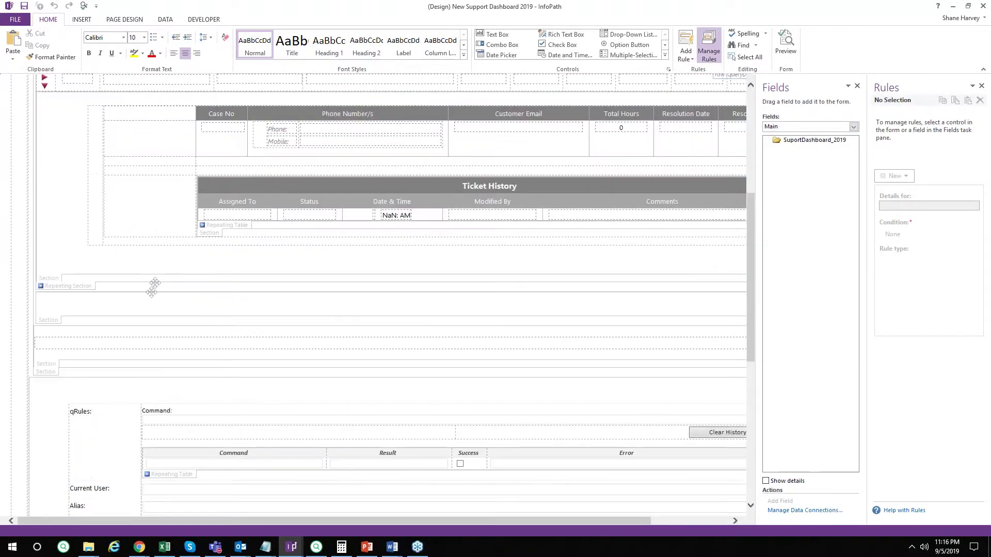
{"action": "left_click", "coordinate": [66, 288]}
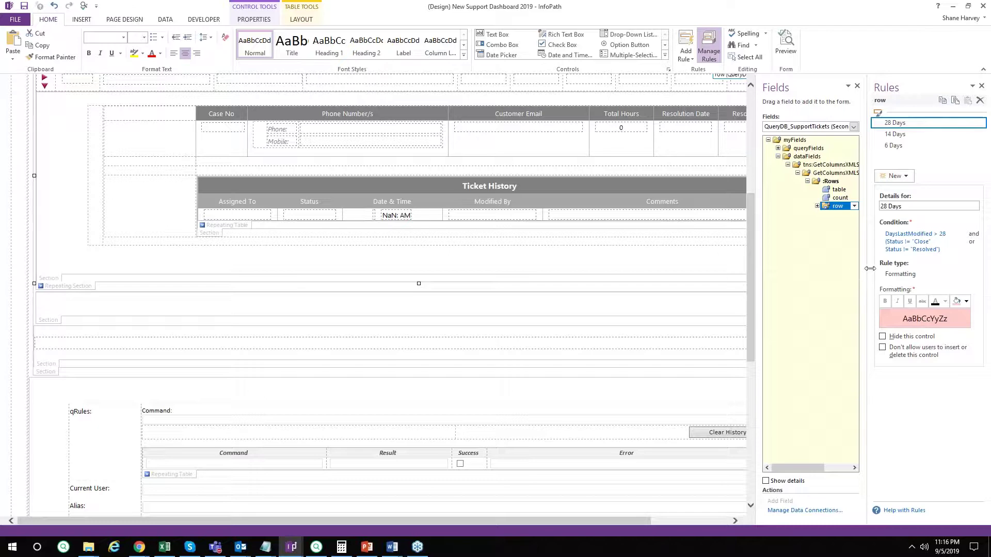
{"action": "left_click_drag", "start_coordinate": [869, 273], "coordinate": [757, 261]}
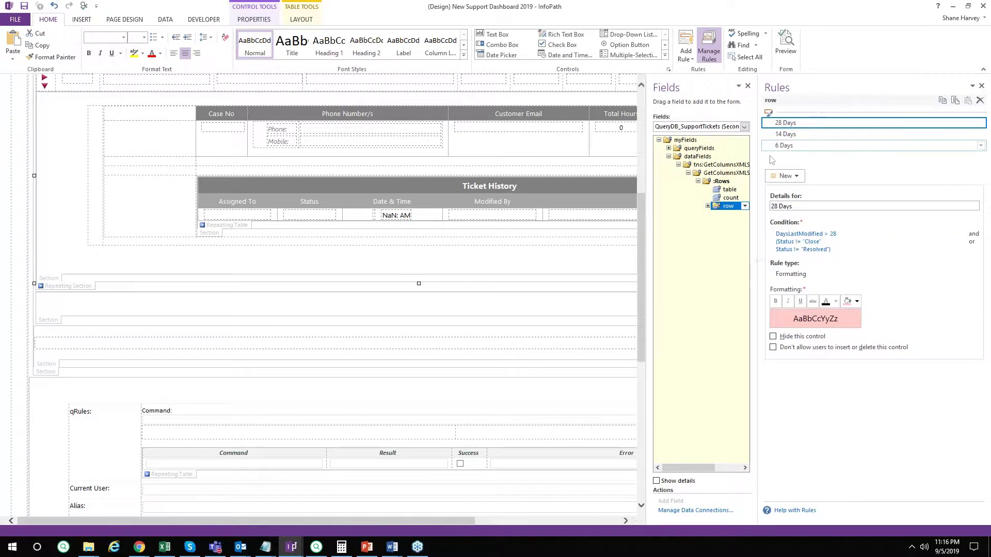
Review the condition of the 28 Days formatting rule and the details of the 14 Days rule without changing them.
{"action": "left_click", "coordinate": [799, 234]}
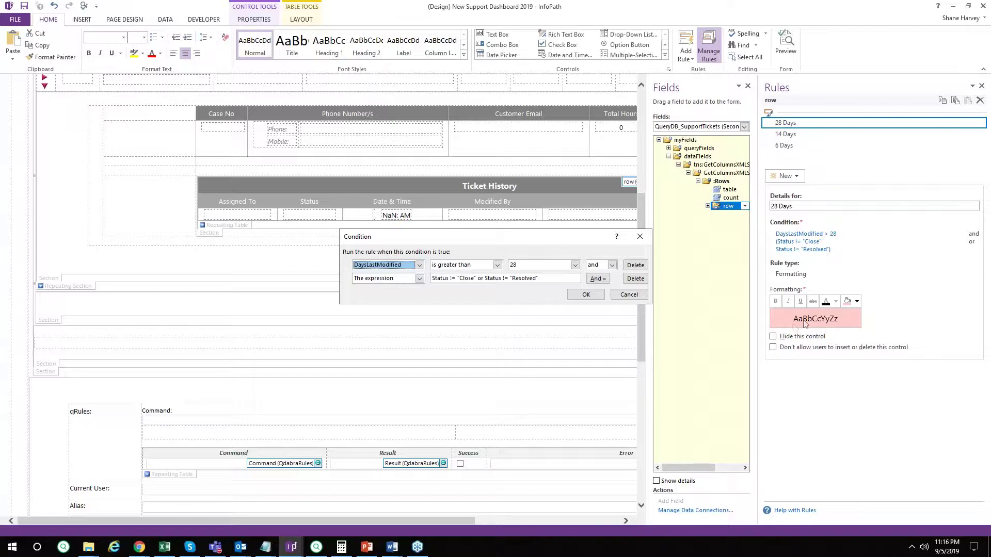
{"action": "left_click", "coordinate": [638, 298]}
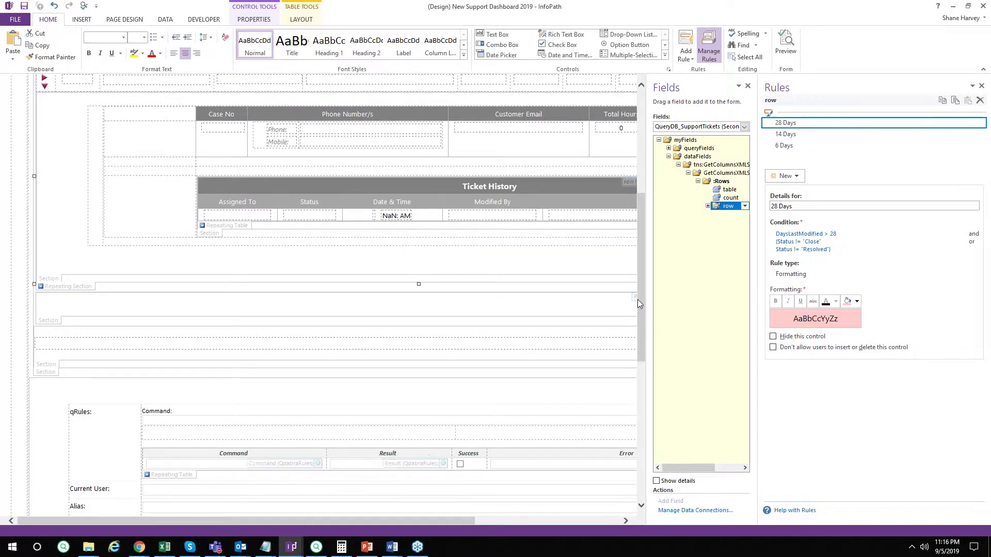
{"action": "left_click", "coordinate": [799, 135]}
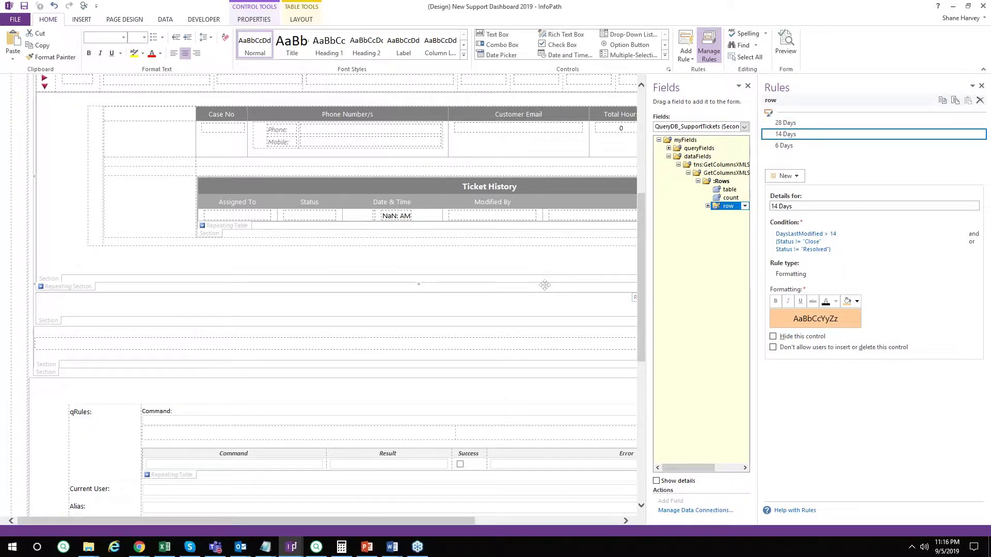
{"action": "scroll", "coordinate": [534, 312], "scroll_direction": "up", "scroll_amount": 6}
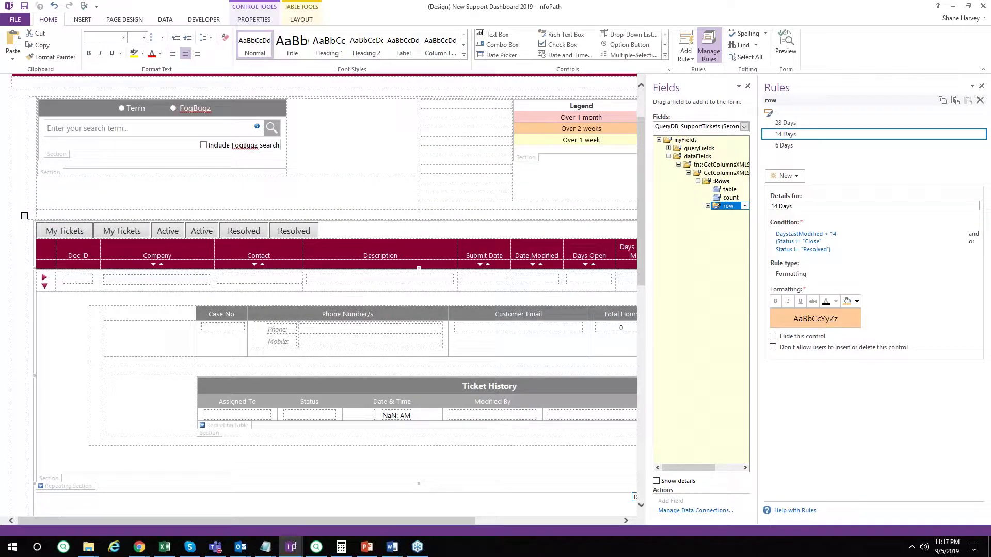
{"action": "left_click", "coordinate": [968, 102]}
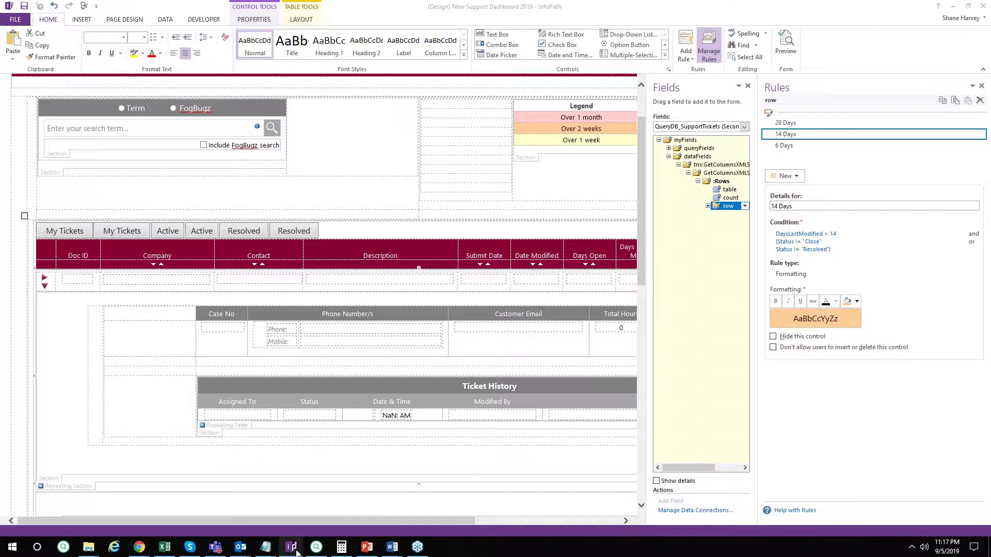
Switch to the Simple Dashboard 20190905 form design and bring its ticket table into view.
{"action": "mouse_move", "coordinate": [296, 551]}
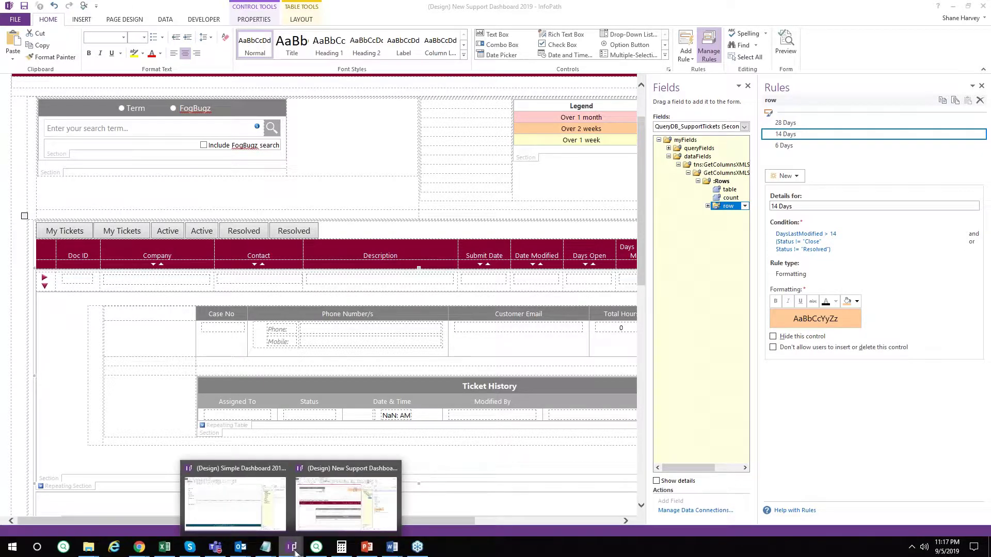
{"action": "left_click", "coordinate": [277, 526]}
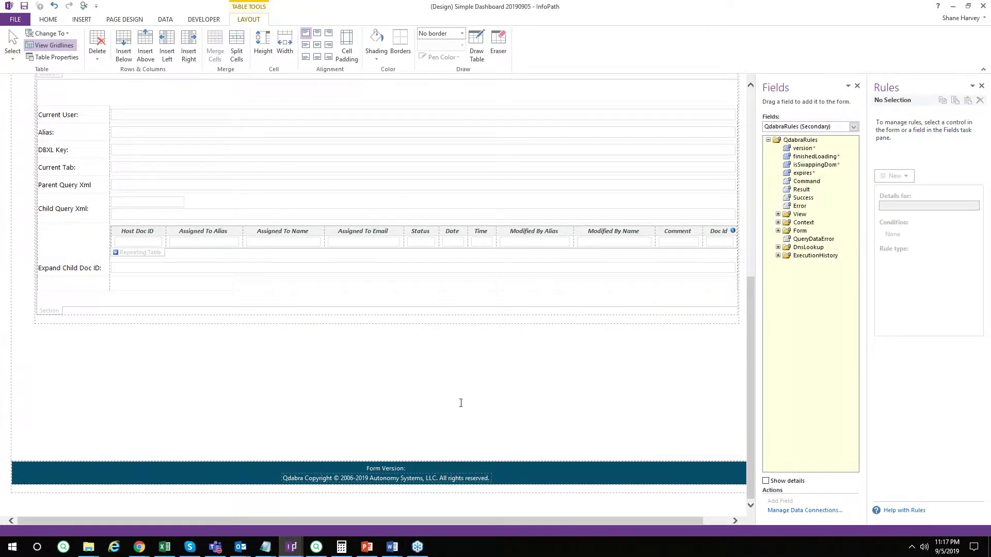
{"action": "scroll", "coordinate": [363, 391], "scroll_direction": "up", "scroll_amount": 3}
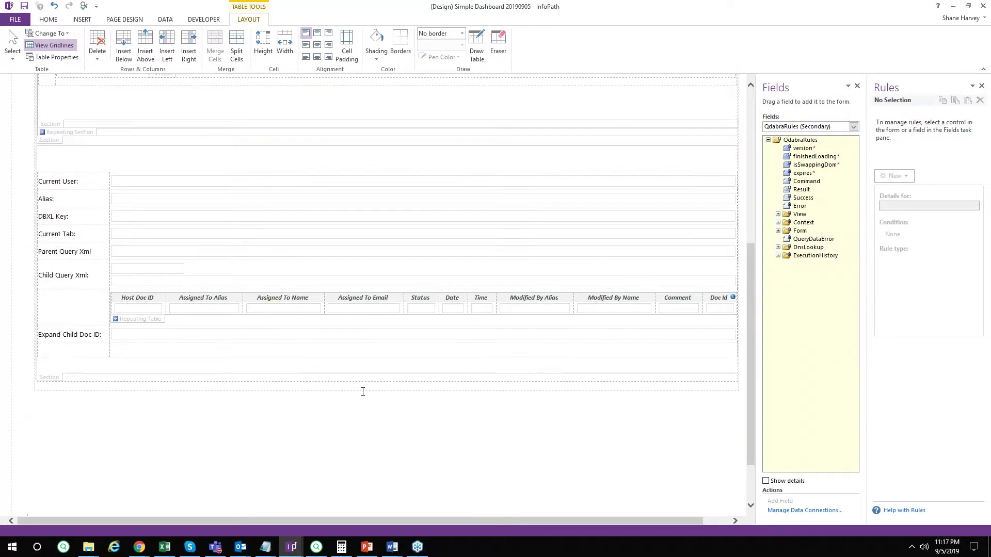
{"action": "scroll", "coordinate": [363, 392], "scroll_direction": "up", "scroll_amount": 3}
{"action": "scroll", "coordinate": [362, 391], "scroll_direction": "up", "scroll_amount": 10}
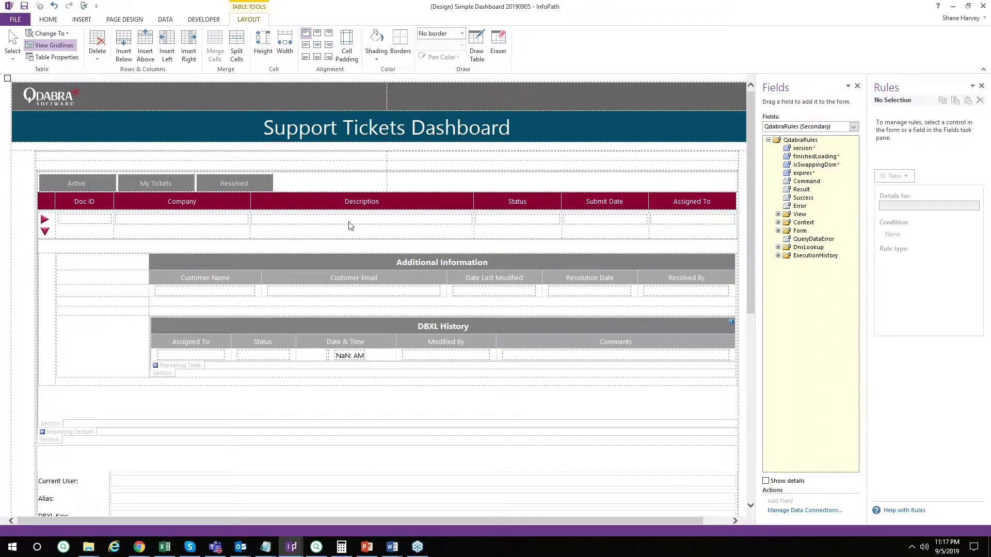
Inspect the form's QueryDB_SupportTickets data connection and the web service settings of QueryDB_DBXLHistory, leaving both unmodified.
{"action": "left_click", "coordinate": [163, 19]}
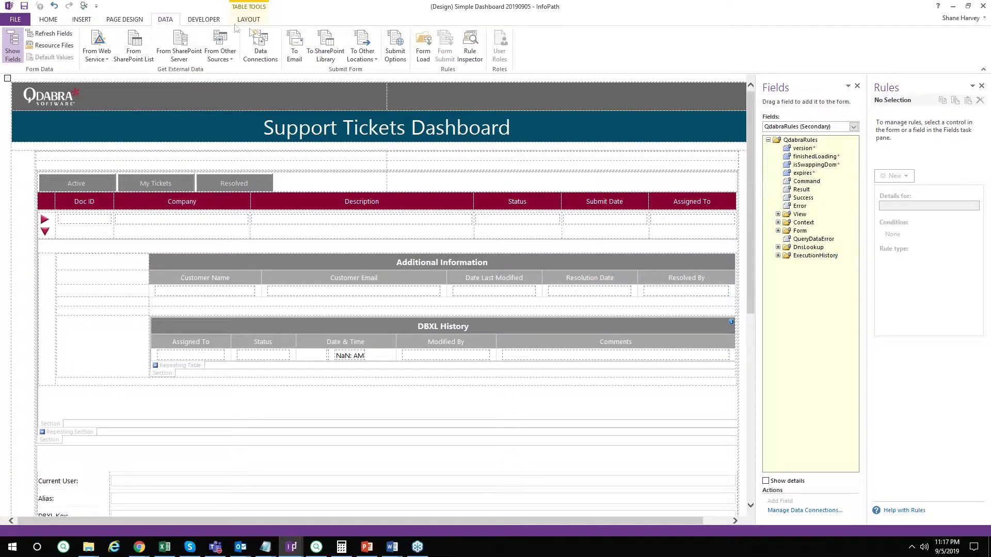
{"action": "left_click", "coordinate": [268, 57]}
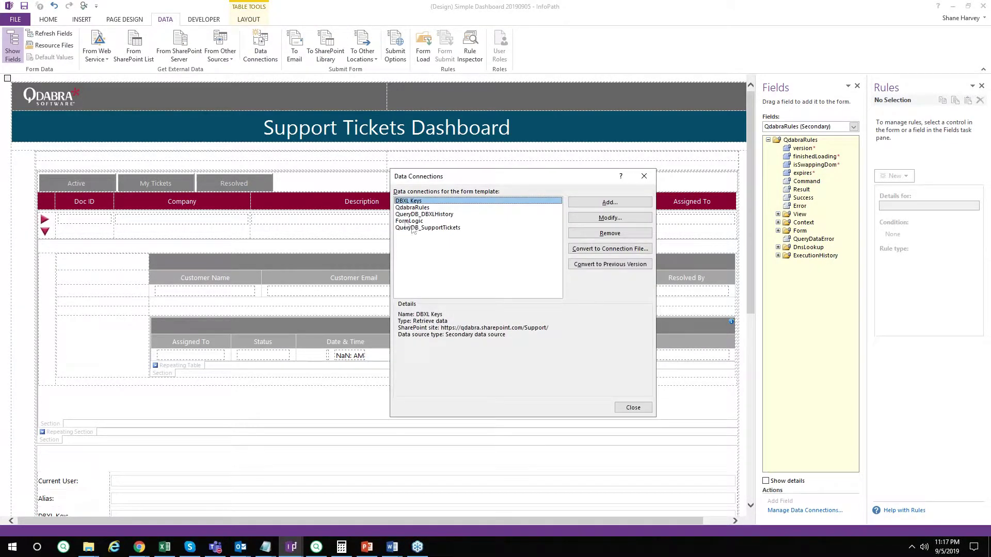
{"action": "left_click", "coordinate": [425, 251]}
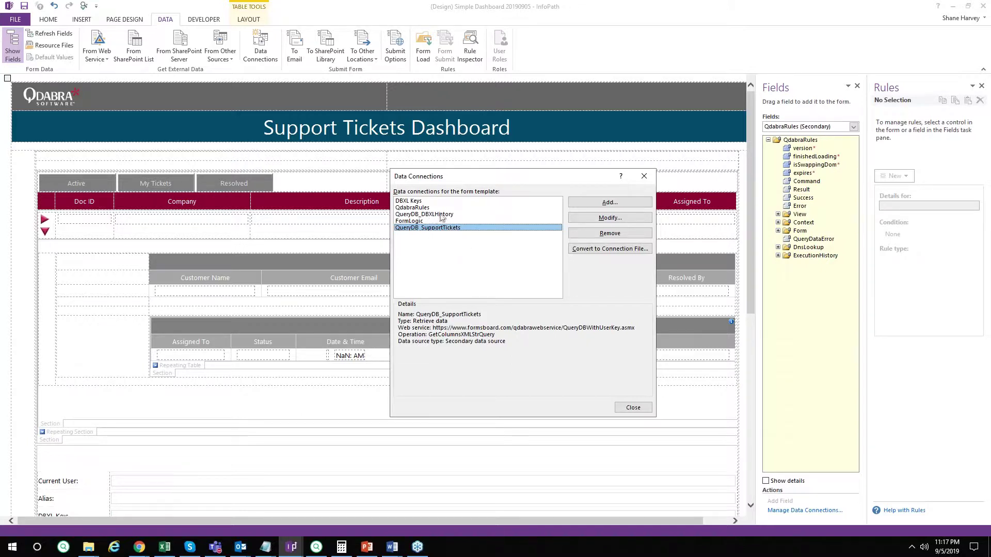
{"action": "double_click", "coordinate": [475, 217]}
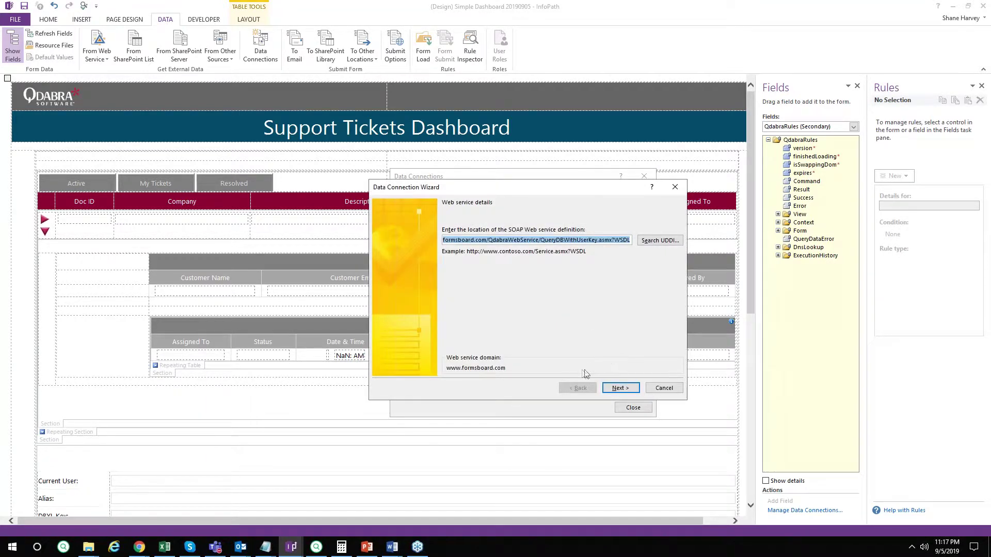
{"action": "left_click", "coordinate": [664, 388]}
{"action": "left_click", "coordinate": [633, 407]}
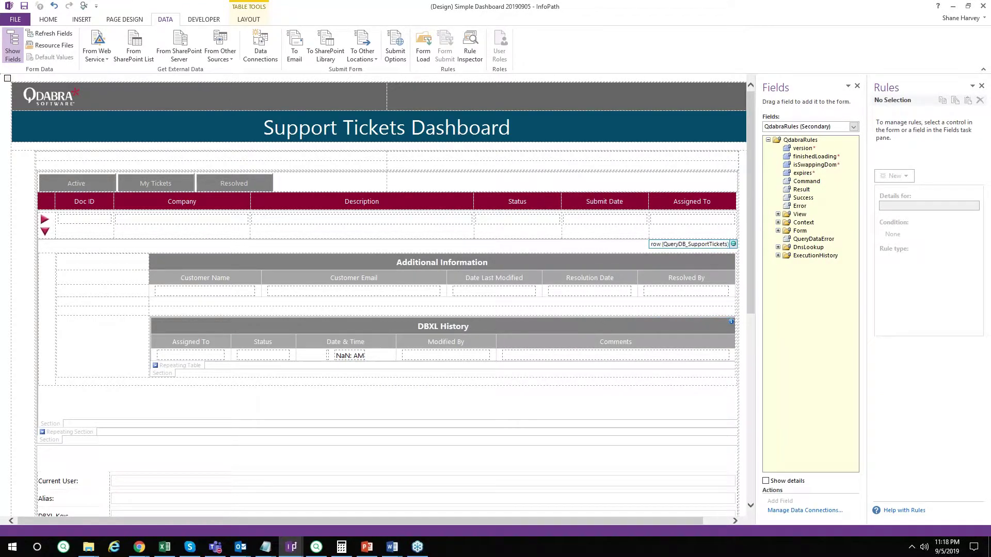
Browse the QueryDB_SupportTickets secondary data source down to the fields of its repeating row, widening the field list.
{"action": "key", "text": "alt"}
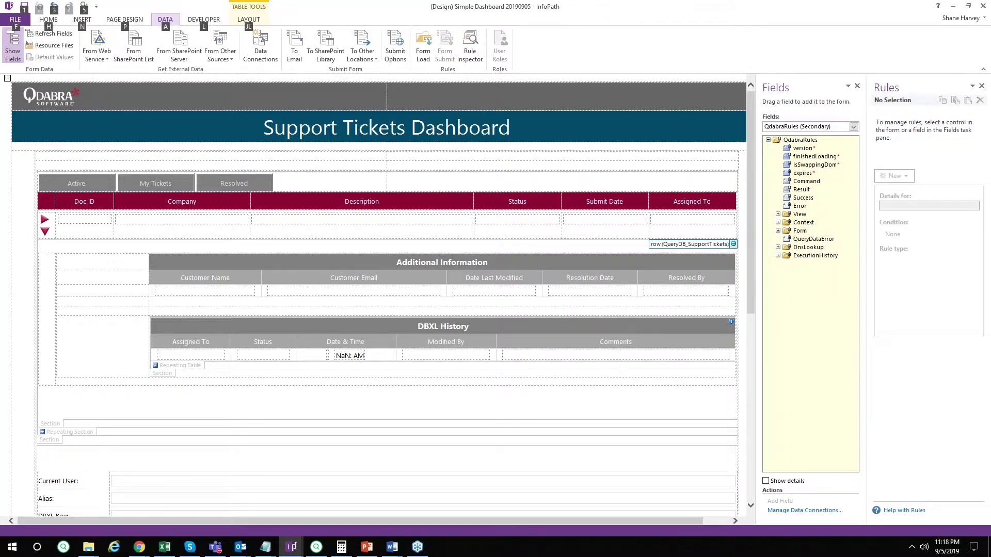
{"action": "left_click", "coordinate": [793, 127]}
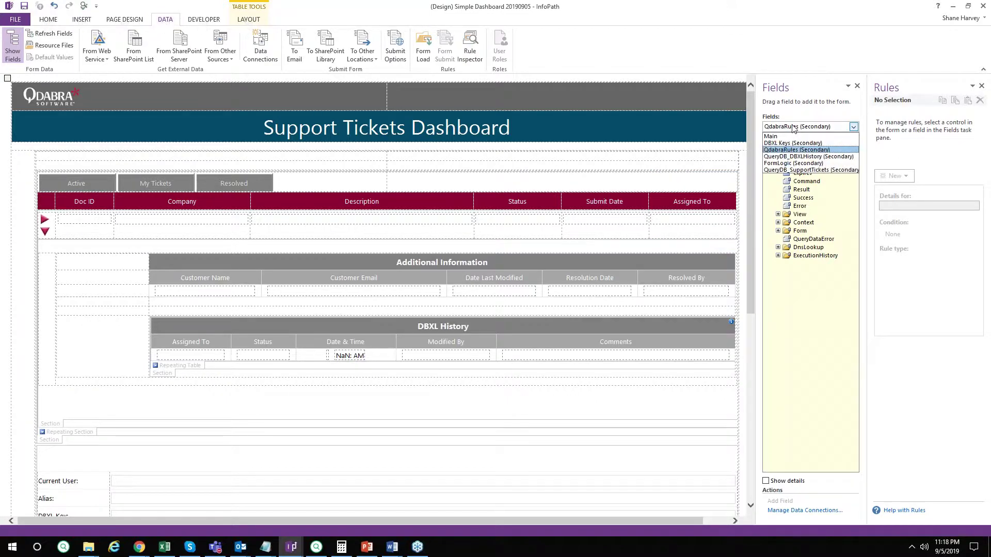
{"action": "left_click", "coordinate": [805, 169]}
{"action": "left_click", "coordinate": [777, 156]}
{"action": "left_click_drag", "start_coordinate": [755, 210], "coordinate": [635, 210]}
{"action": "left_click", "coordinate": [668, 164]}
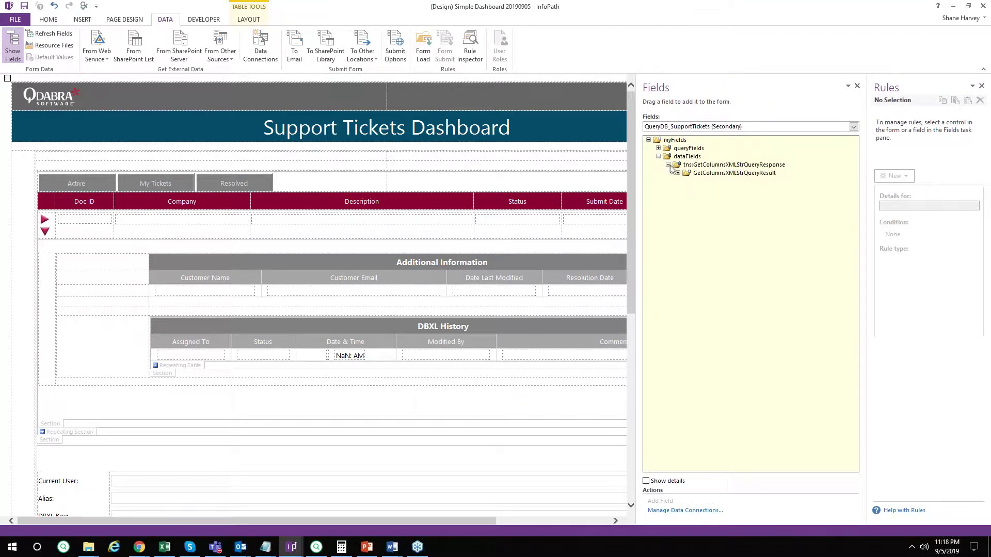
{"action": "left_click", "coordinate": [678, 173]}
{"action": "left_click", "coordinate": [689, 182]}
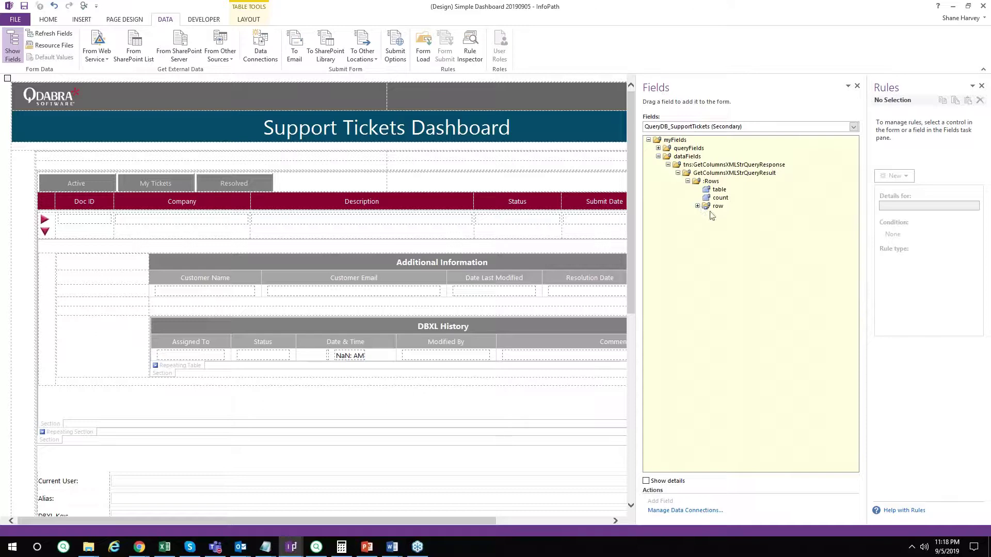
{"action": "left_click", "coordinate": [698, 206]}
{"action": "left_click", "coordinate": [720, 207]}
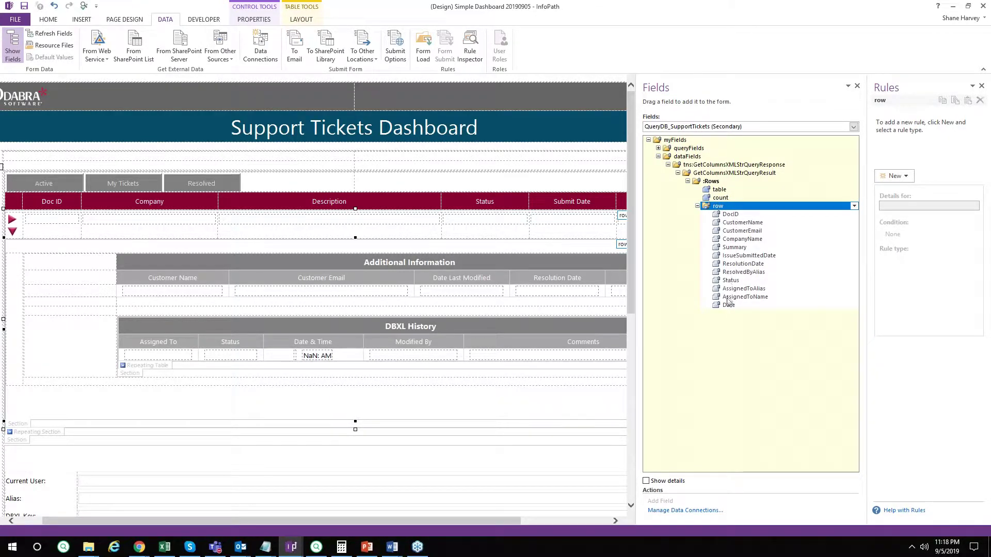
Browse the QueryDB_DBXLHistory secondary data source down to its row fields, and narrow the field list slightly.
{"action": "left_click", "coordinate": [731, 127]}
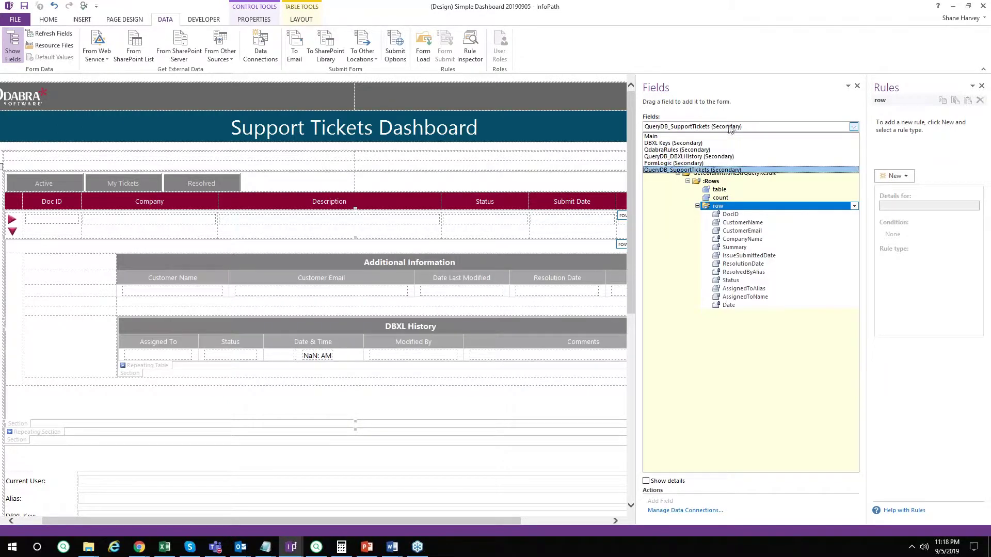
{"action": "left_click", "coordinate": [718, 157]}
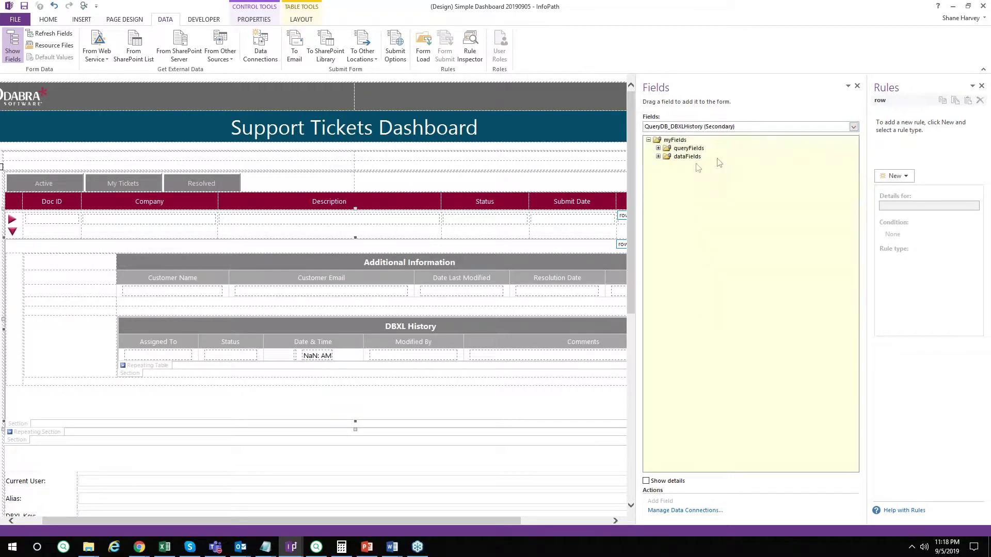
{"action": "left_click", "coordinate": [658, 156]}
{"action": "left_click", "coordinate": [667, 164]}
{"action": "left_click", "coordinate": [677, 173]}
{"action": "left_click", "coordinate": [693, 184]}
{"action": "left_click", "coordinate": [687, 181]}
{"action": "left_click", "coordinate": [697, 206]}
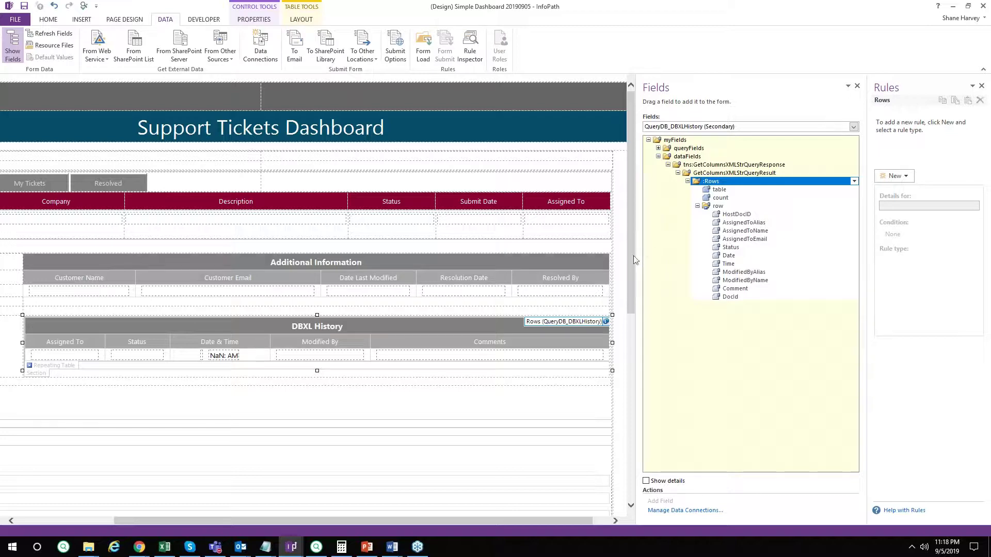
{"action": "left_click_drag", "start_coordinate": [634, 256], "coordinate": [668, 256]}
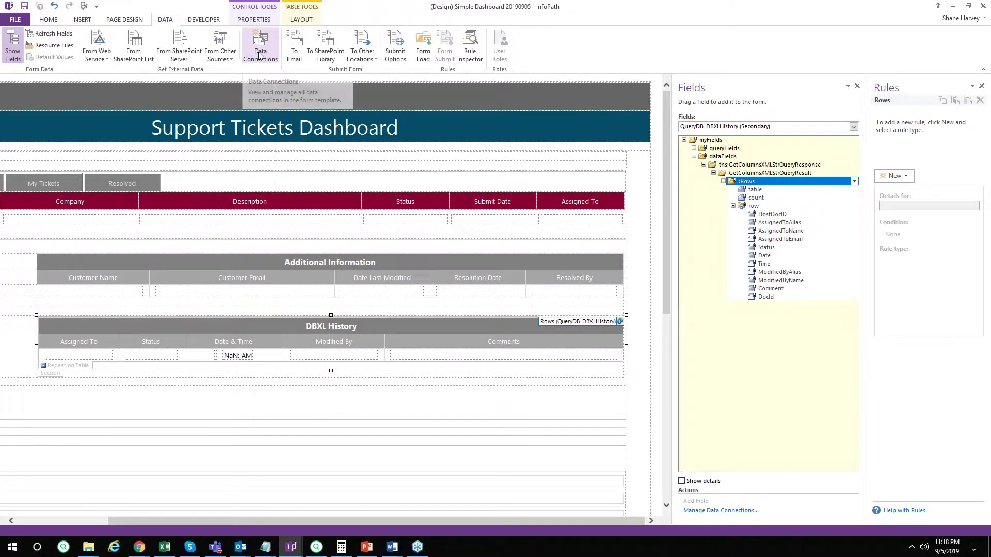
Review the formatting rules of the repeating section bound to the QueryDB_SupportTickets row, and close the rules list.
{"action": "left_click_drag", "start_coordinate": [135, 521], "coordinate": [36, 522]}
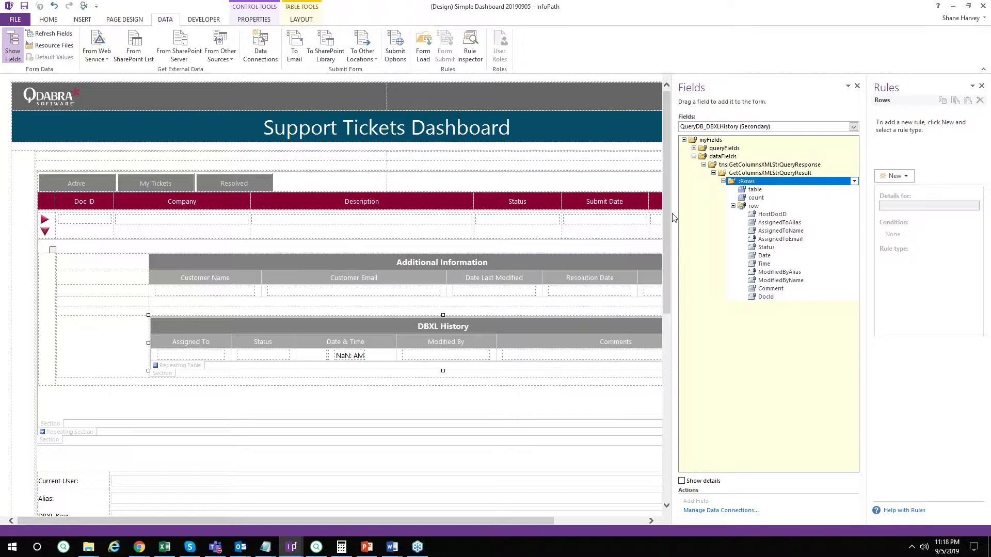
{"action": "scroll", "coordinate": [311, 359], "scroll_direction": "down", "scroll_amount": 3}
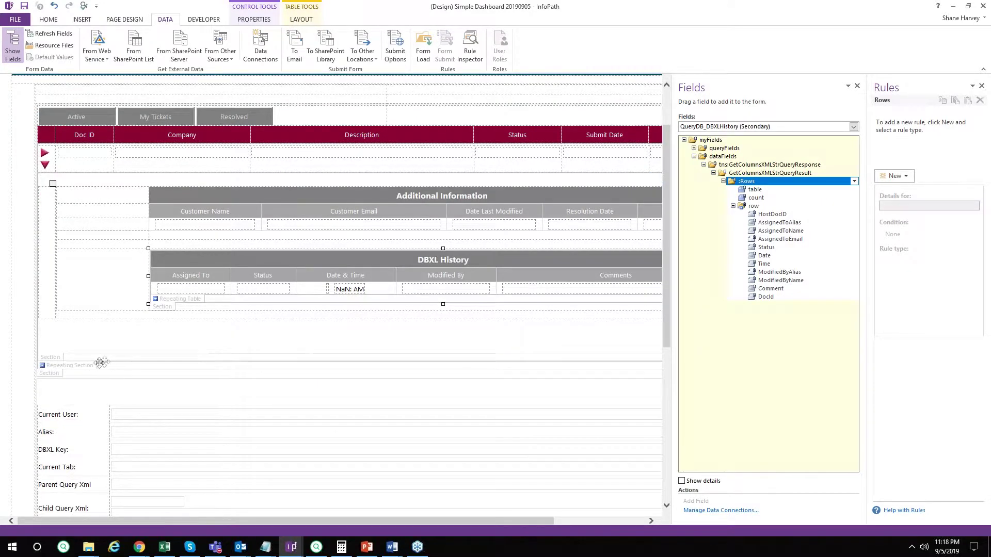
{"action": "left_click", "coordinate": [80, 367]}
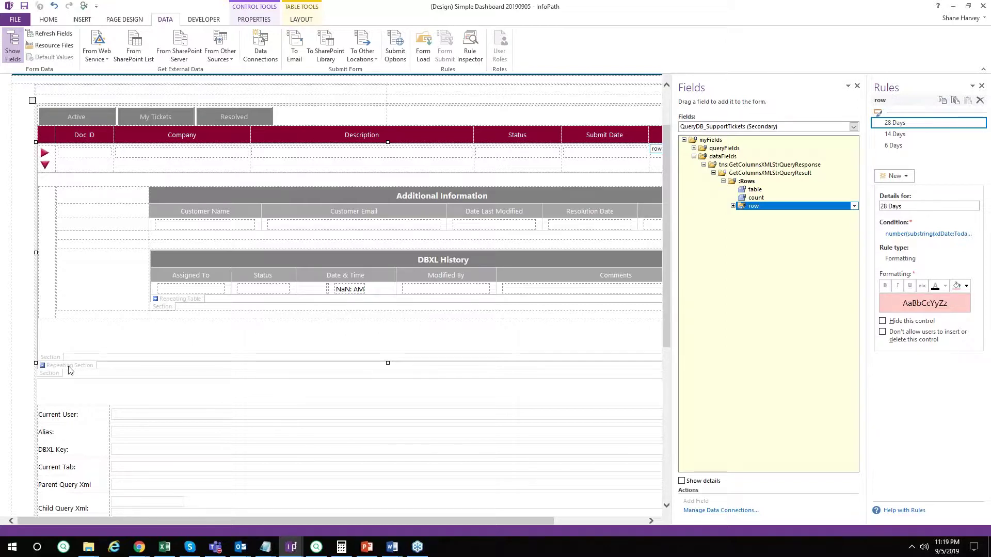
{"action": "left_click", "coordinate": [69, 370]}
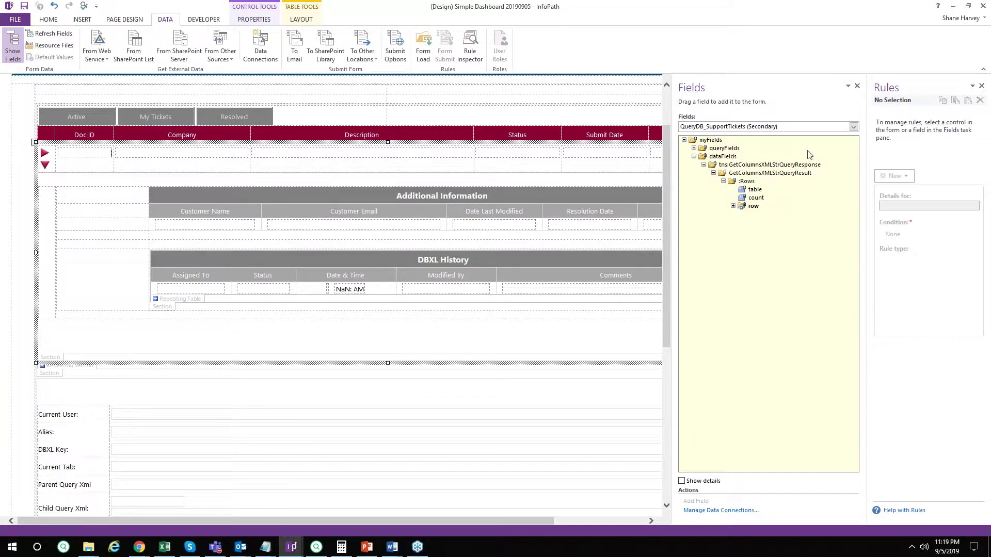
{"action": "left_click", "coordinate": [981, 86]}
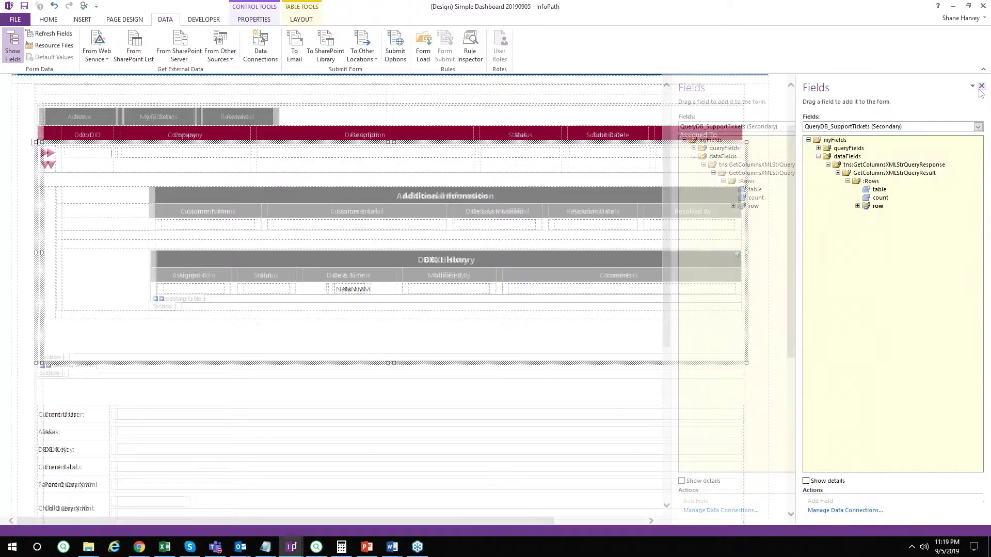
Look over the custom table options without inserting a table, and check the controls across the ticket row up to Assigned To.
{"action": "left_click", "coordinate": [80, 23]}
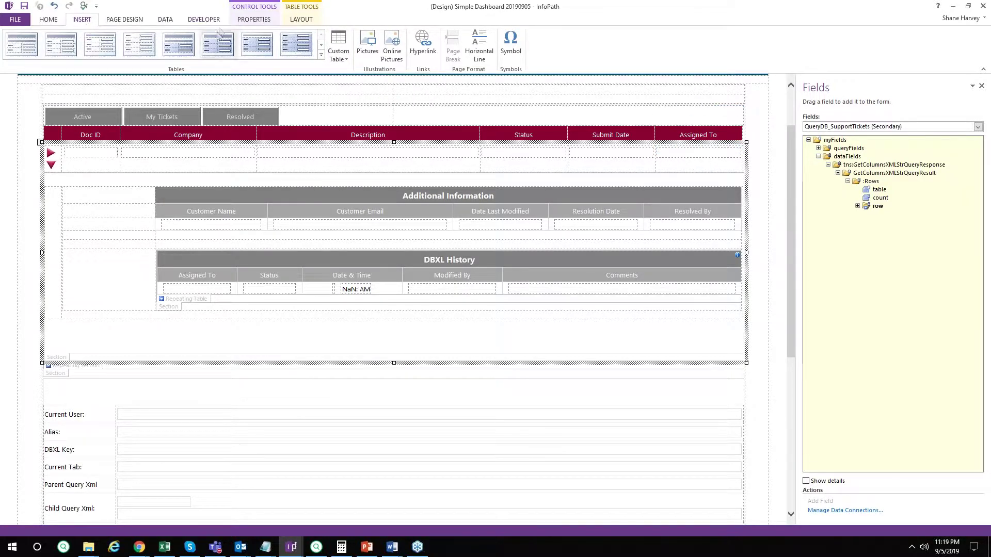
{"action": "left_click", "coordinate": [342, 59]}
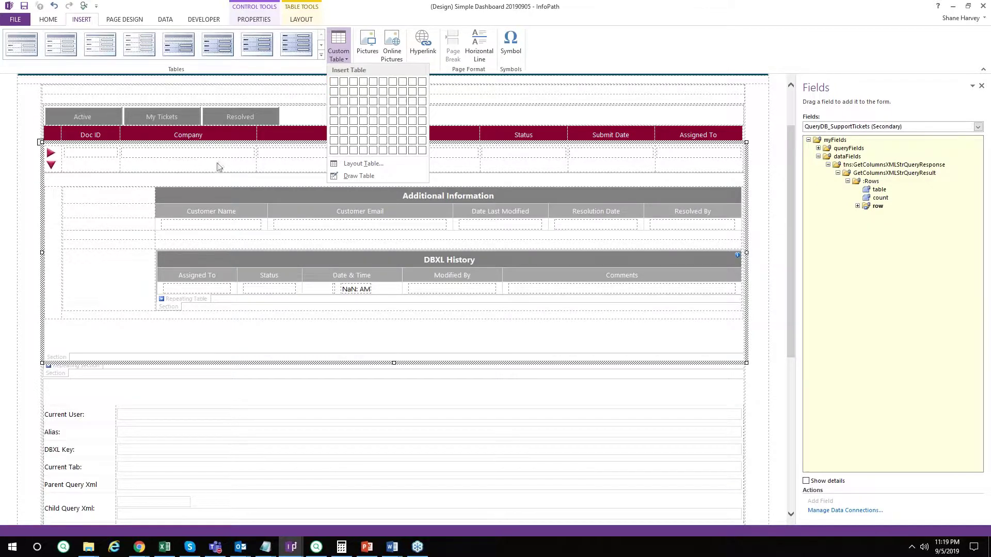
{"action": "left_click", "coordinate": [116, 153]}
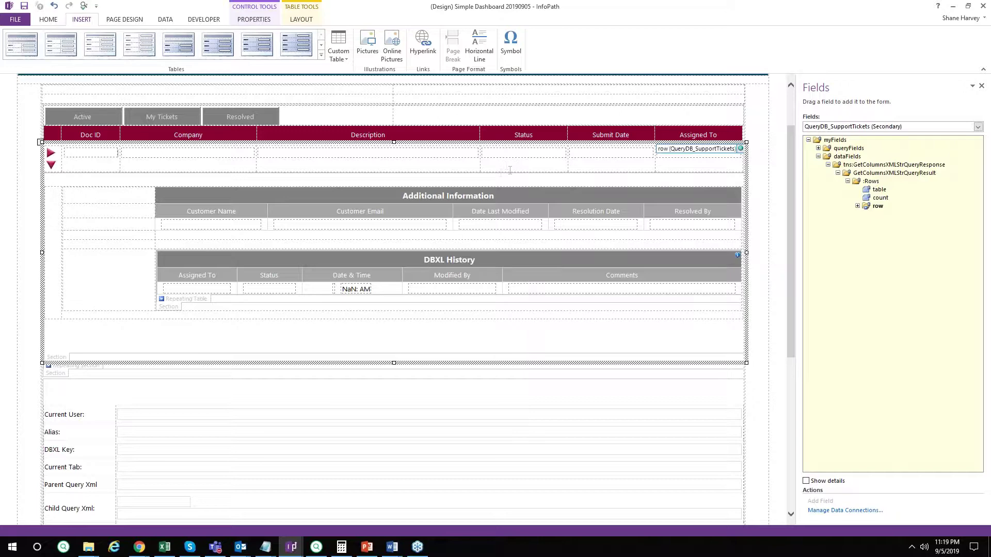
{"action": "left_click_drag", "start_coordinate": [131, 159], "coordinate": [671, 159]}
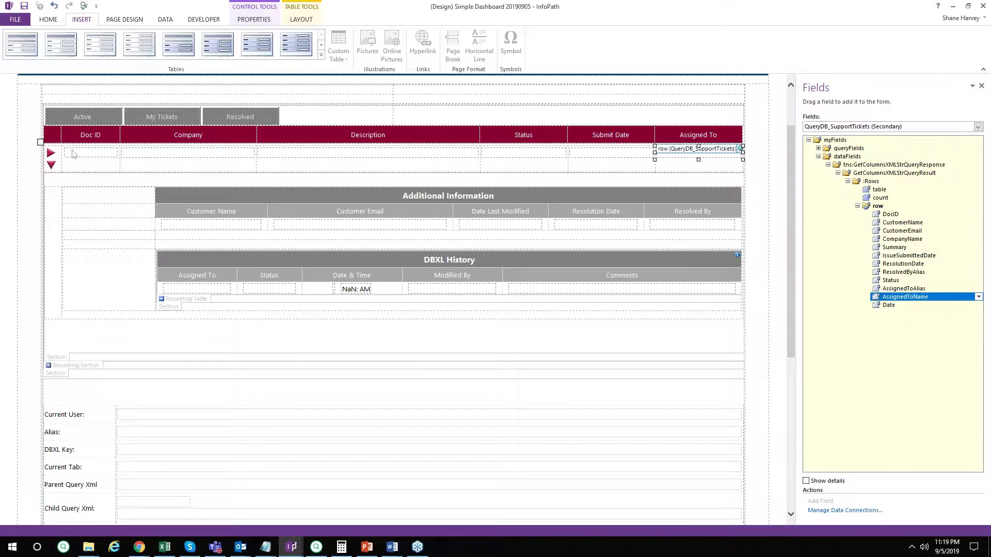
View the properties of the expand picture button in the ticket row, and dismiss them unmodified.
{"action": "left_click", "coordinate": [52, 155]}
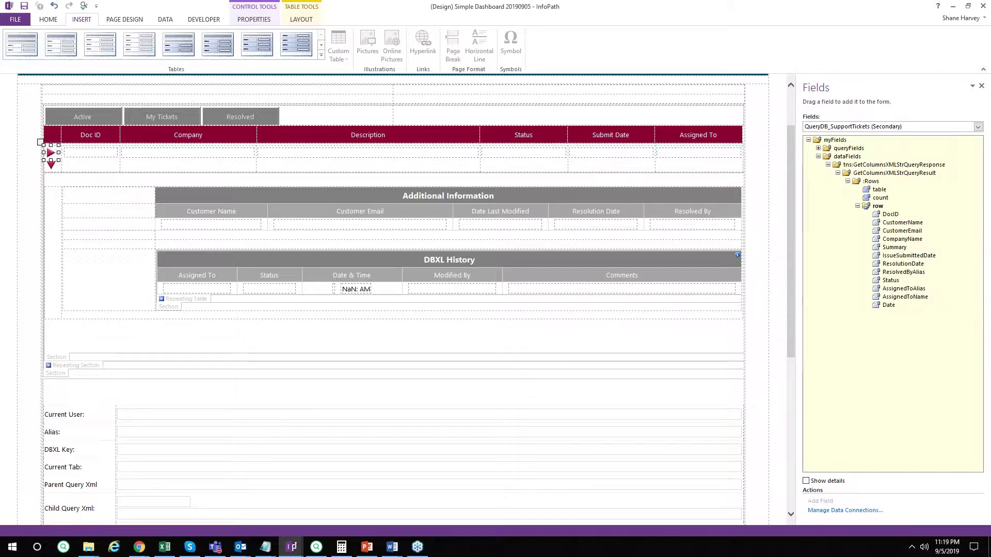
{"action": "left_click", "coordinate": [56, 165]}
{"action": "right_click", "coordinate": [55, 164]}
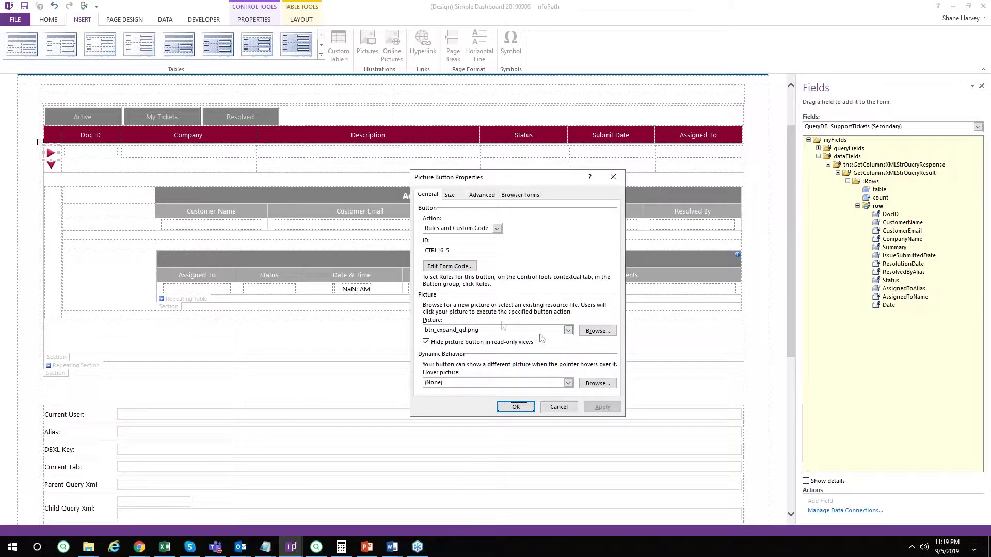
{"action": "left_click", "coordinate": [547, 408]}
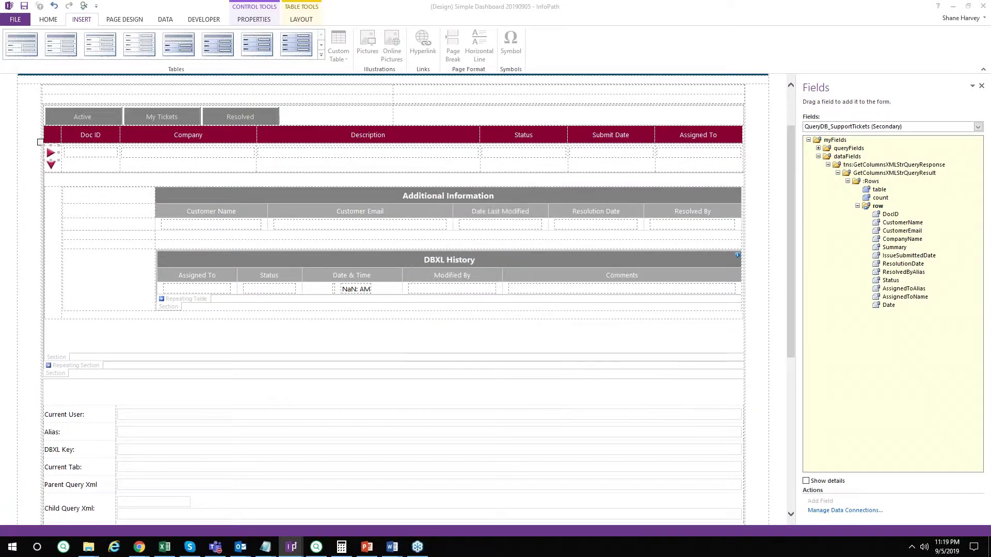
Review the resource files stored in the form template.
{"action": "left_click", "coordinate": [167, 20]}
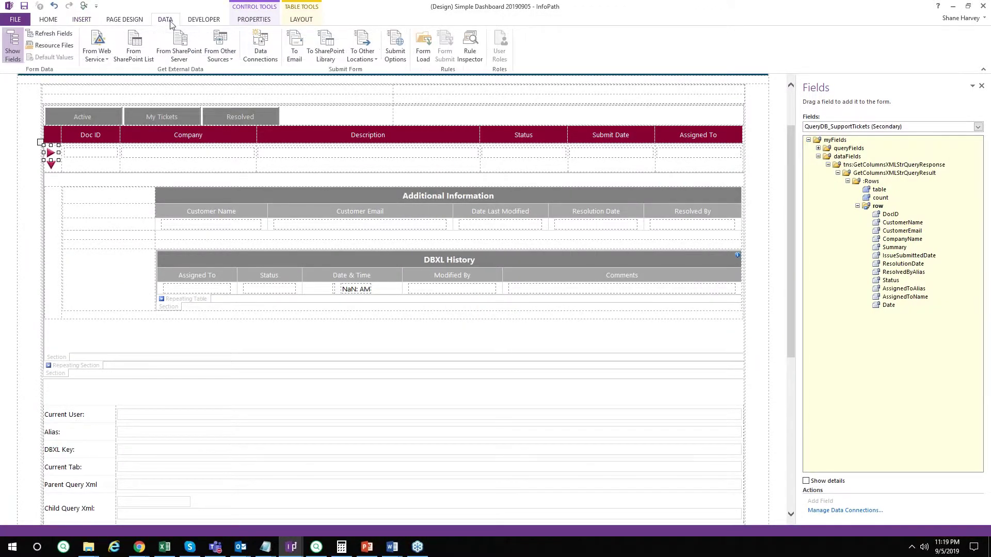
{"action": "left_click", "coordinate": [53, 46]}
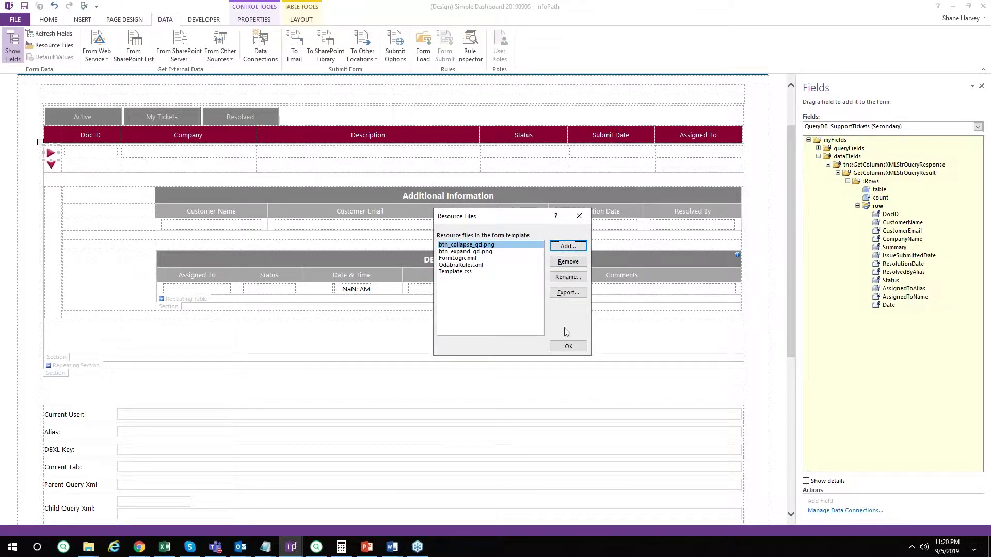
{"action": "left_click", "coordinate": [568, 347]}
Check the picture source settings in the expand button's properties, leaving the chosen resource file as it is.
{"action": "left_click", "coordinate": [51, 158]}
{"action": "right_click", "coordinate": [51, 157]}
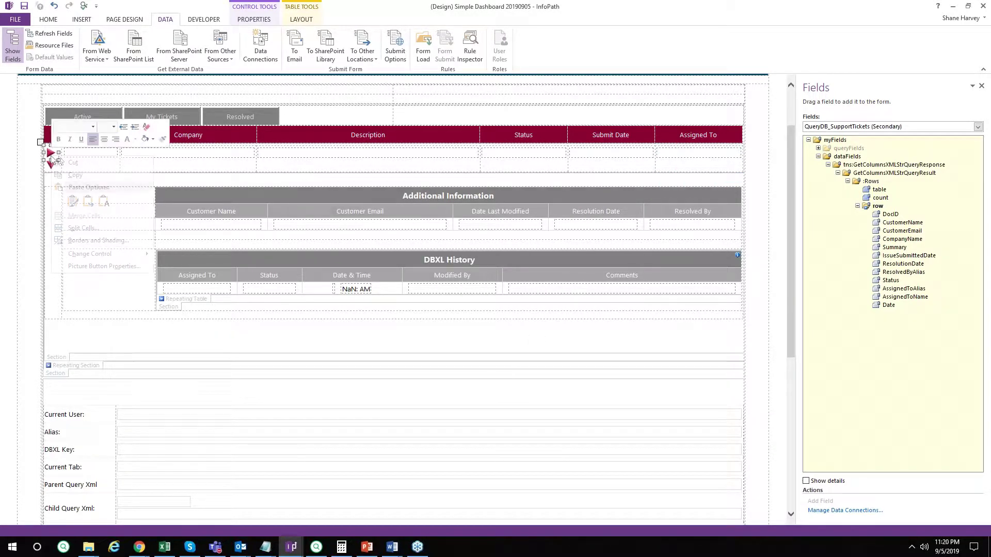
{"action": "left_click", "coordinate": [119, 264]}
{"action": "left_click_drag", "start_coordinate": [516, 177], "coordinate": [376, 102]}
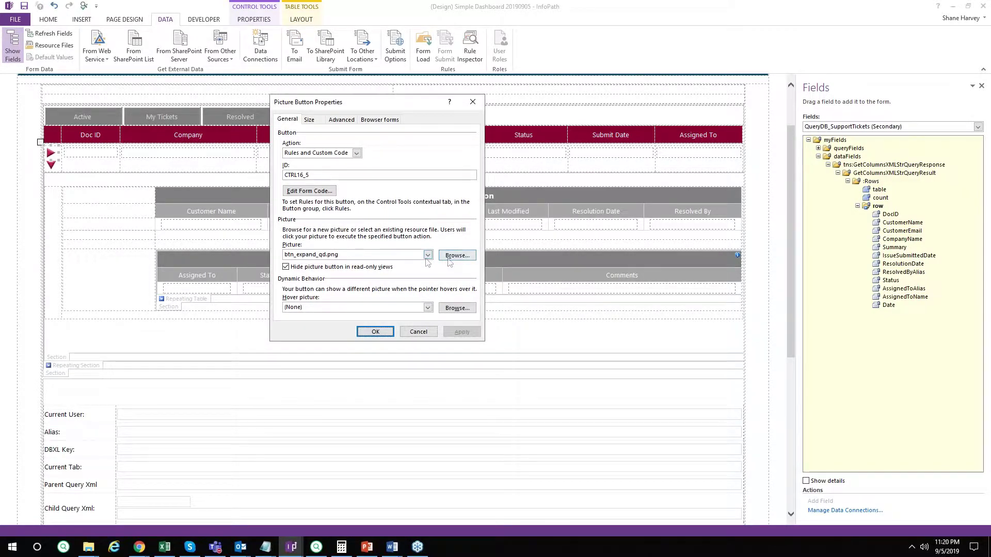
{"action": "left_click", "coordinate": [430, 332]}
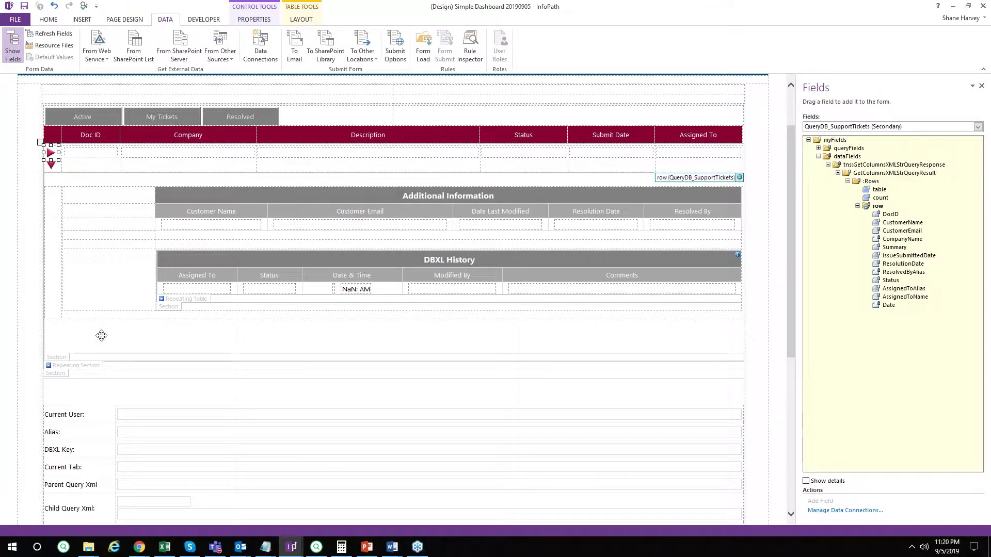
Add a section bound to the QueryDB_SupportTickets row group inside the repeating section, below the existing detail section.
{"action": "double_click", "coordinate": [60, 357]}
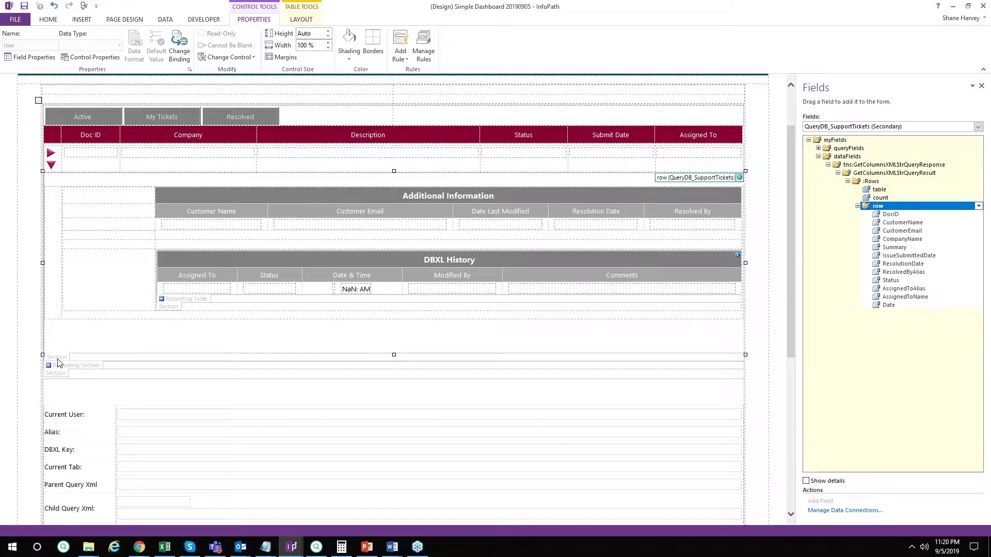
{"action": "left_click", "coordinate": [206, 324]}
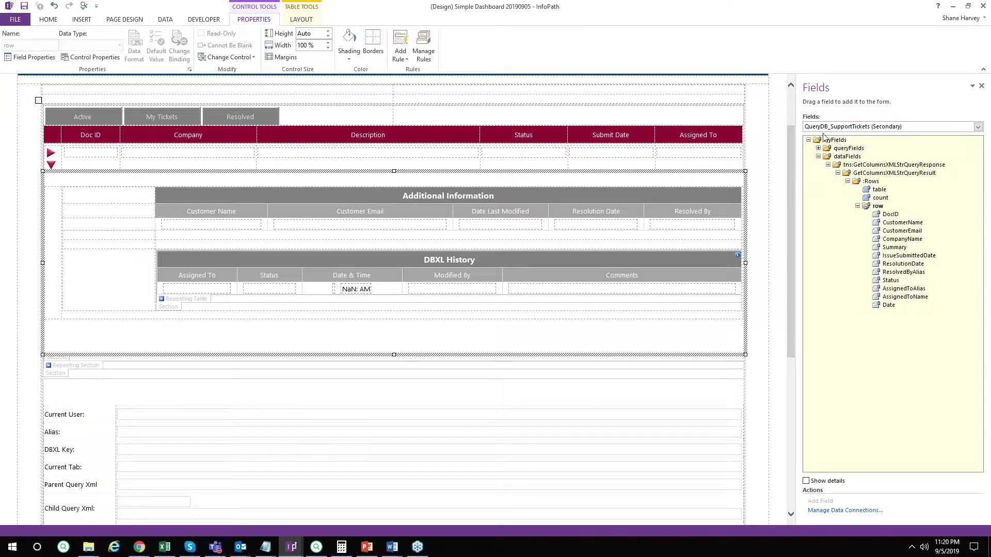
{"action": "left_click", "coordinate": [883, 208]}
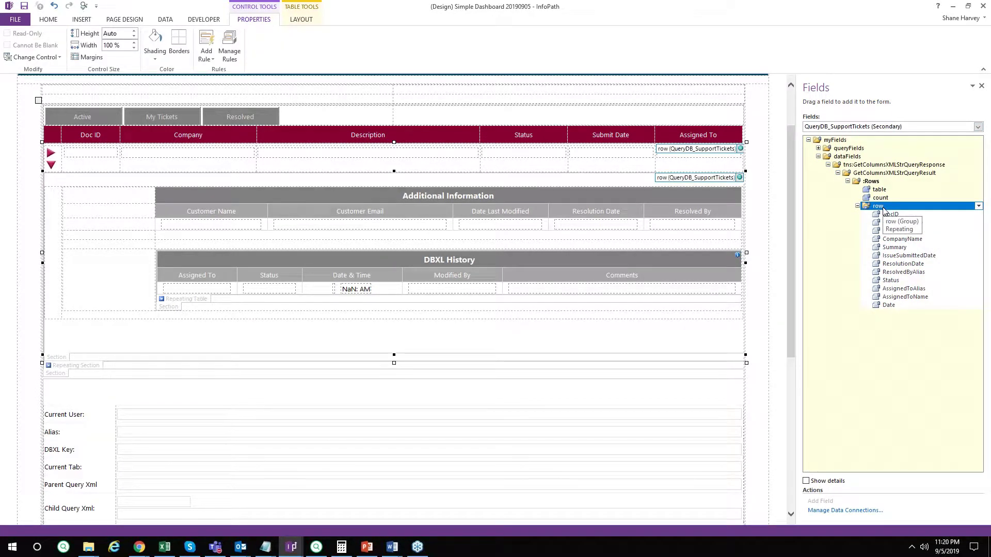
{"action": "left_click_drag", "start_coordinate": [883, 211], "coordinate": [447, 358]}
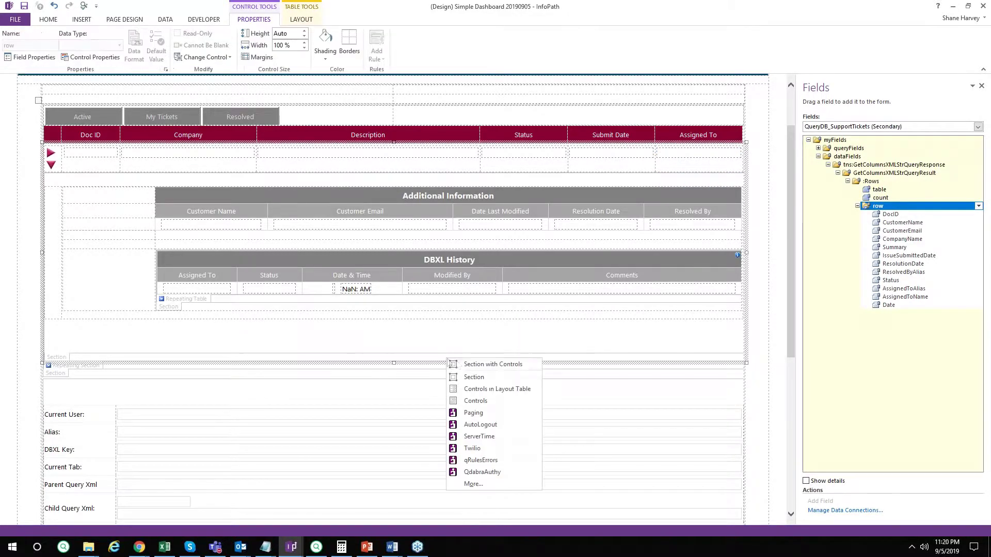
{"action": "left_click", "coordinate": [487, 378]}
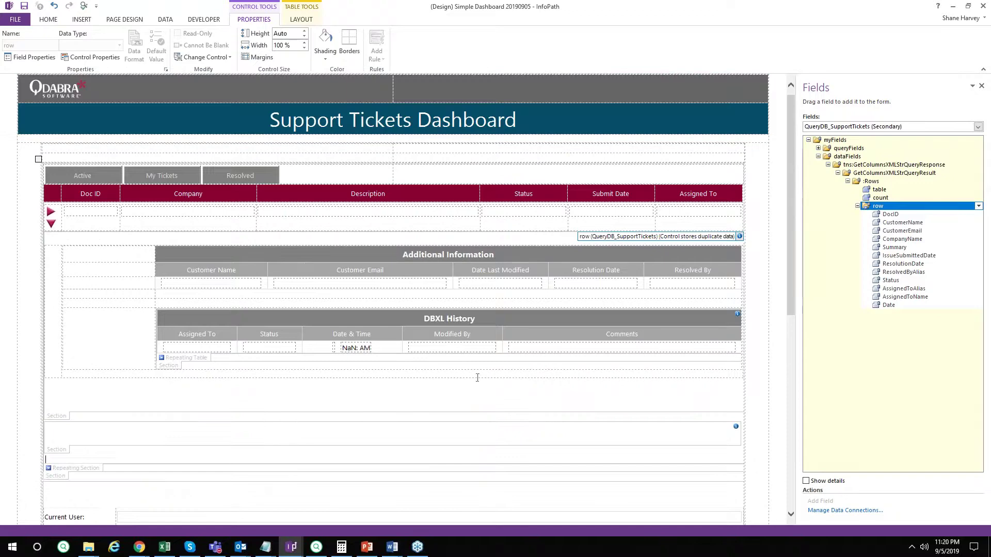
Show the rules list and compare the rules of the new section with those of the existing detail section.
{"action": "left_click", "coordinate": [62, 388]}
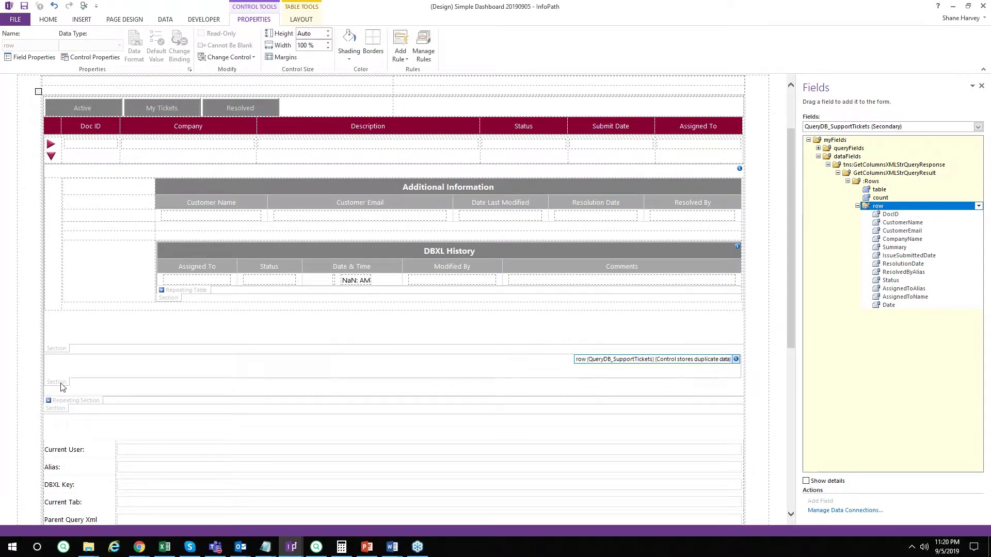
{"action": "left_click", "coordinate": [62, 387]}
{"action": "left_click", "coordinate": [55, 20]}
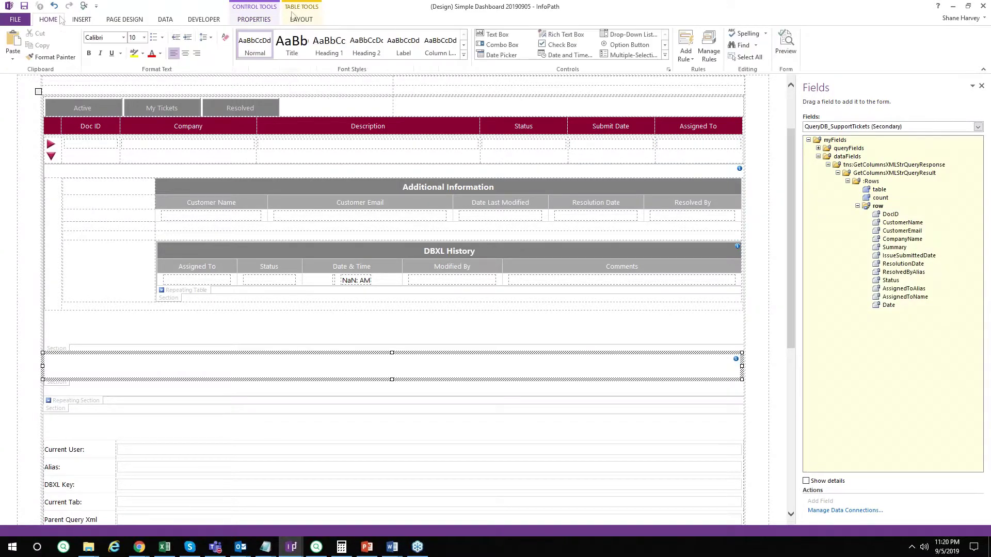
{"action": "left_click", "coordinate": [709, 42]}
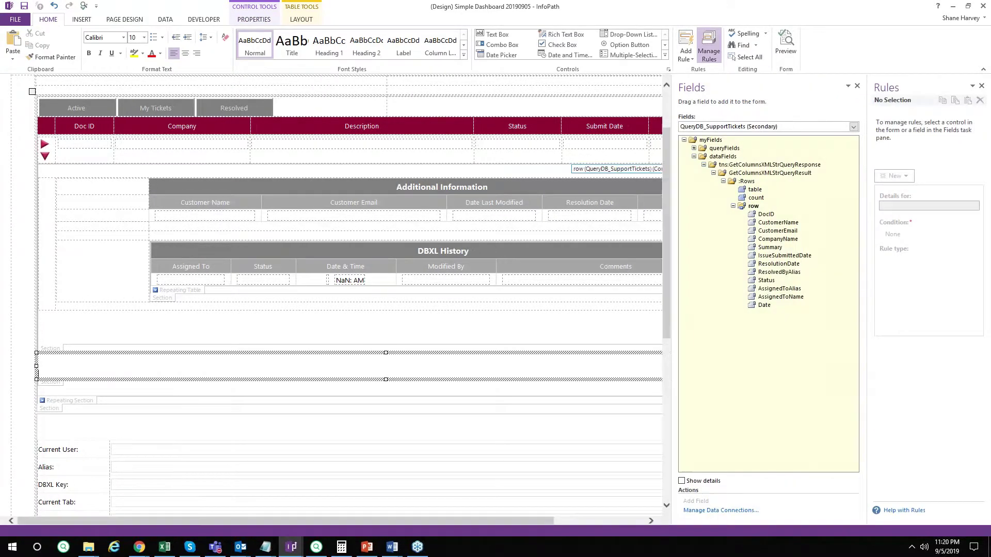
{"action": "left_click", "coordinate": [61, 387]}
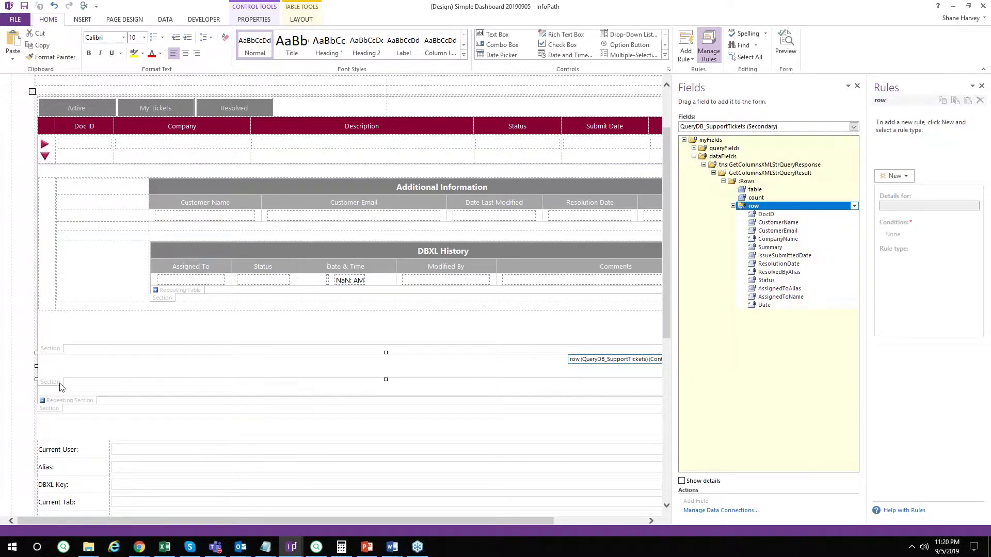
{"action": "left_click", "coordinate": [56, 349]}
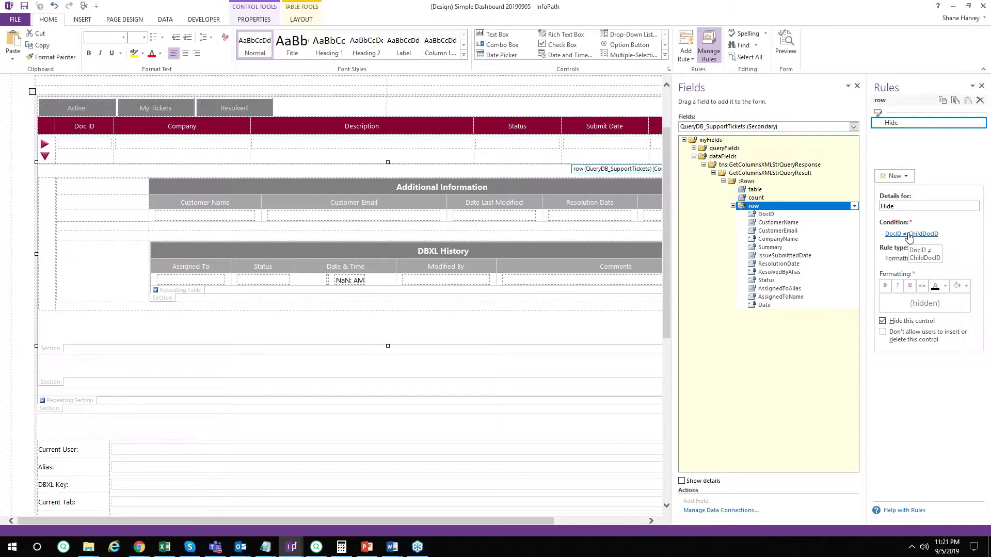
Examine the expand button's Expand rule, including its action's target field and value, widening the rules list and leaving the action unmodified.
{"action": "left_click", "coordinate": [46, 149]}
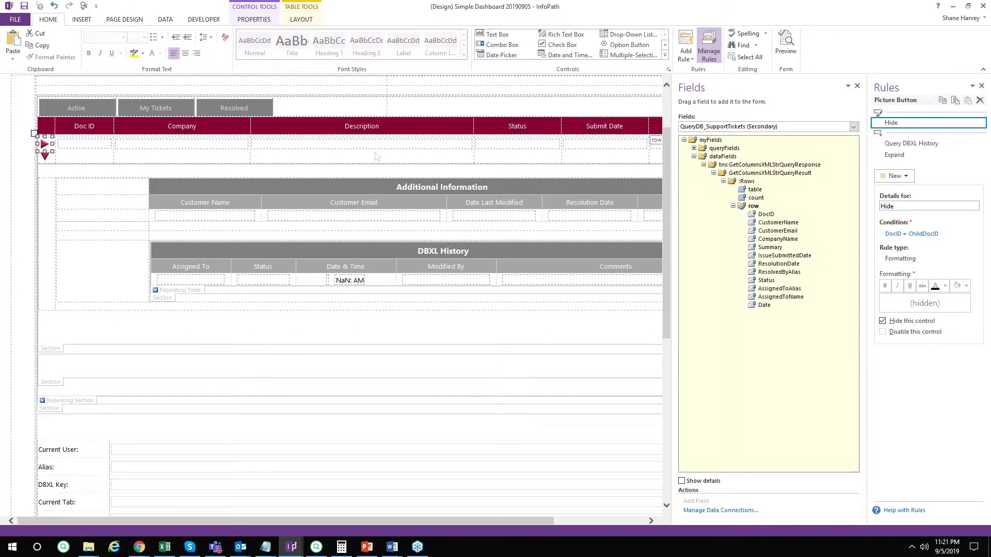
{"action": "left_click", "coordinate": [914, 156]}
{"action": "left_click_drag", "start_coordinate": [870, 187], "coordinate": [699, 188]}
{"action": "left_click", "coordinate": [756, 293]}
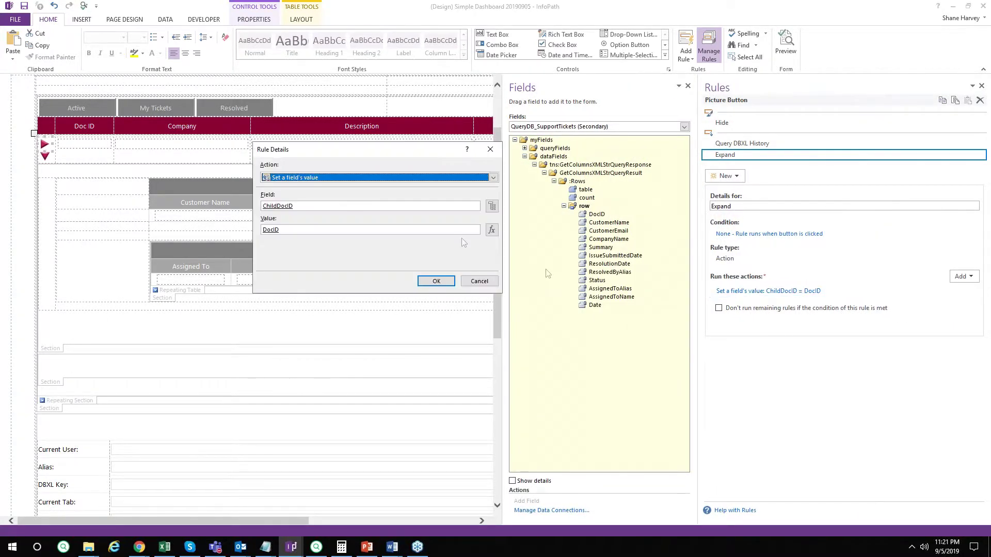
{"action": "left_click", "coordinate": [492, 206]}
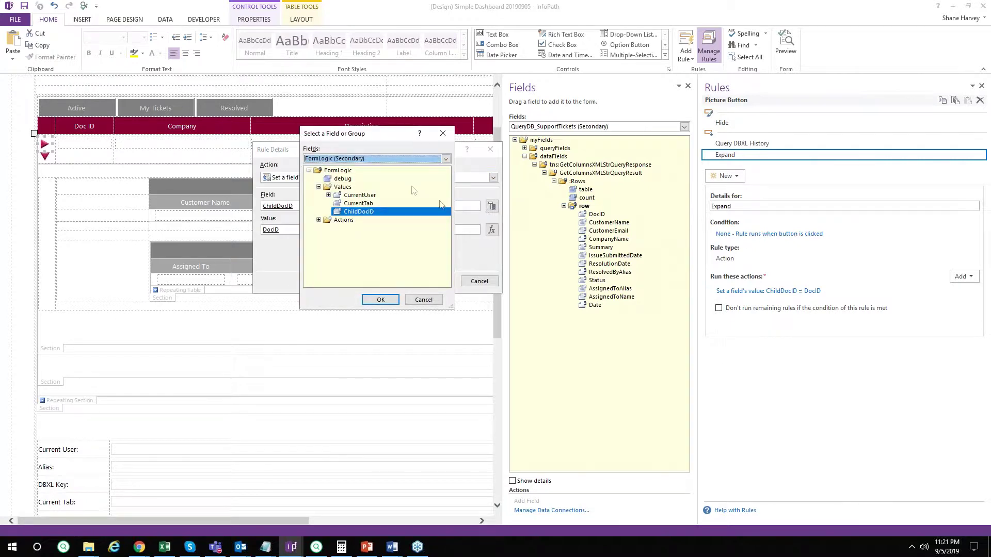
{"action": "left_click_drag", "start_coordinate": [400, 134], "coordinate": [634, 159]}
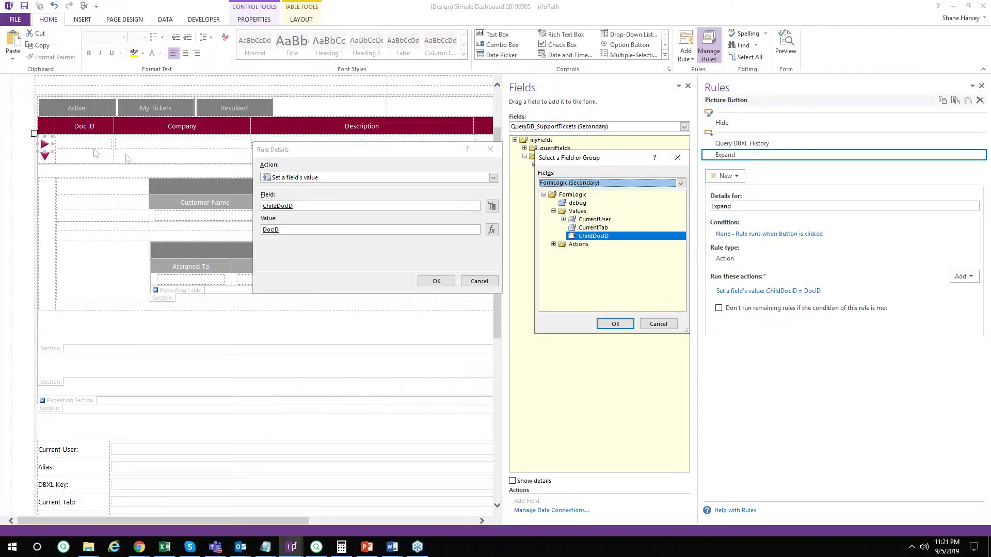
{"action": "left_click", "coordinate": [670, 324]}
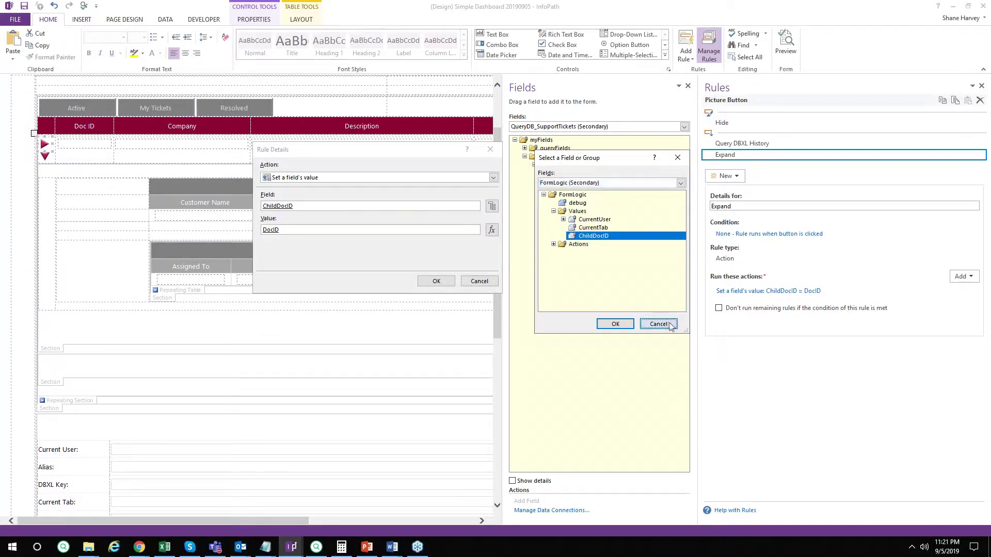
{"action": "left_click", "coordinate": [478, 281]}
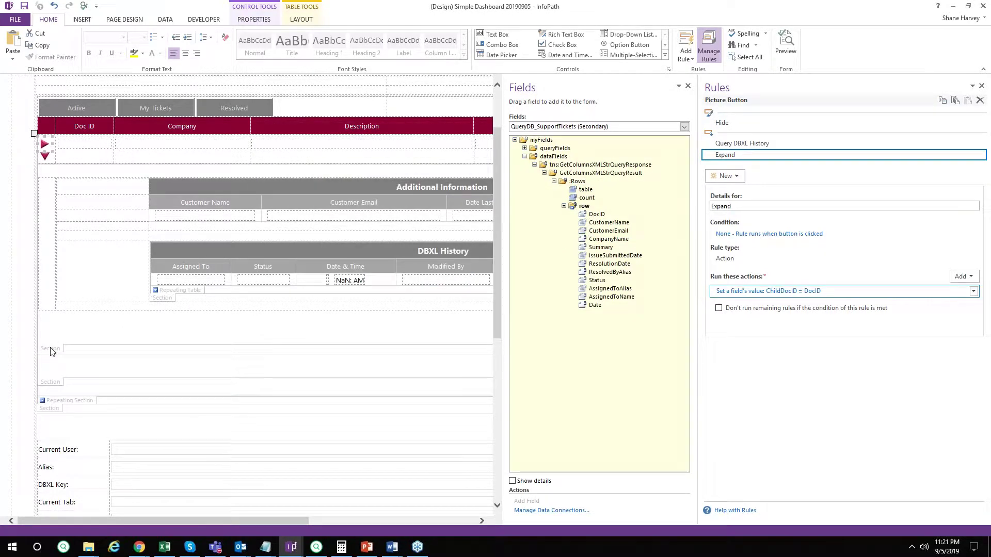
Compare the Hide rule condition on the expand button with the Hide rule condition on the detail section.
{"action": "left_click", "coordinate": [733, 123]}
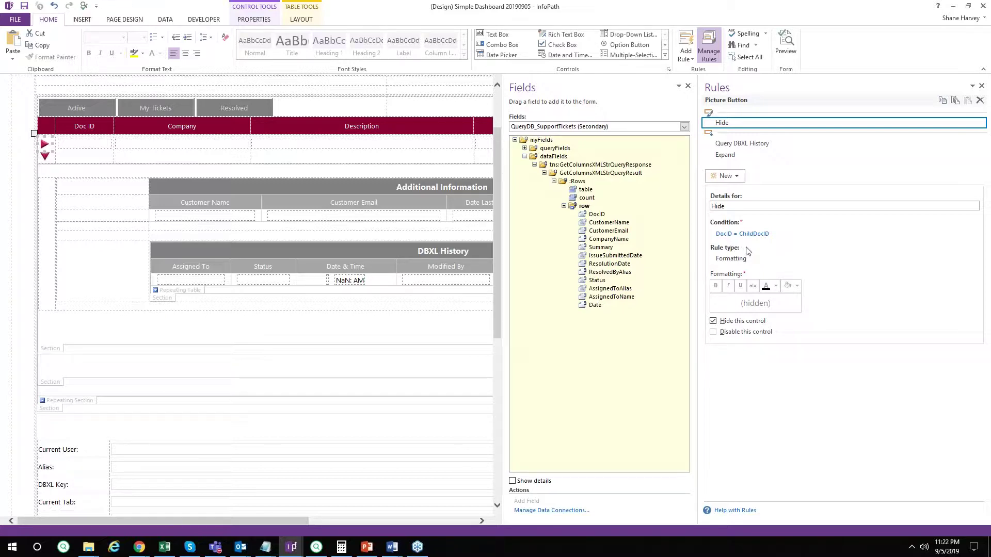
{"action": "left_click", "coordinate": [65, 347]}
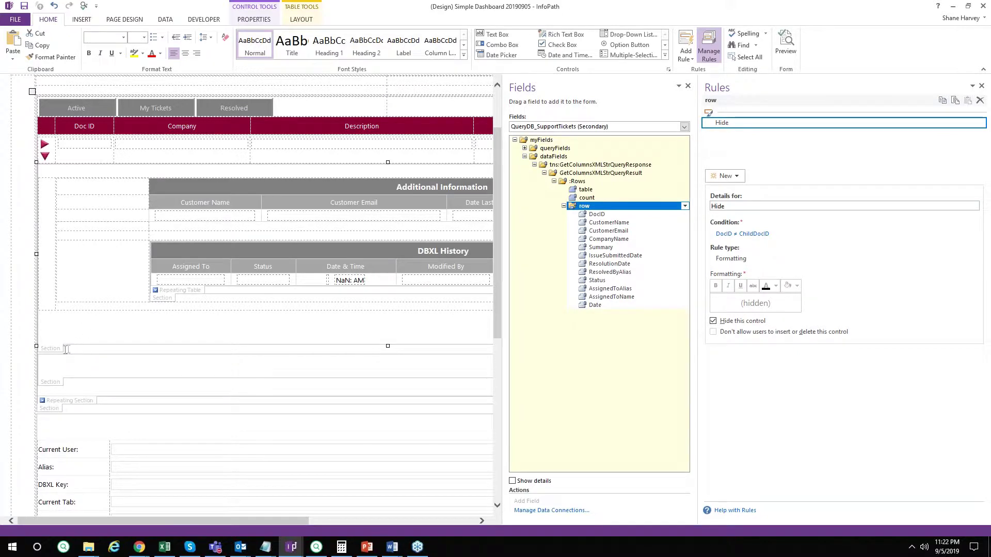
Examine the data bindings of the Customer Name field and DBXL History section, and try placing the history row group below the repeating table.
{"action": "left_click", "coordinate": [143, 263]}
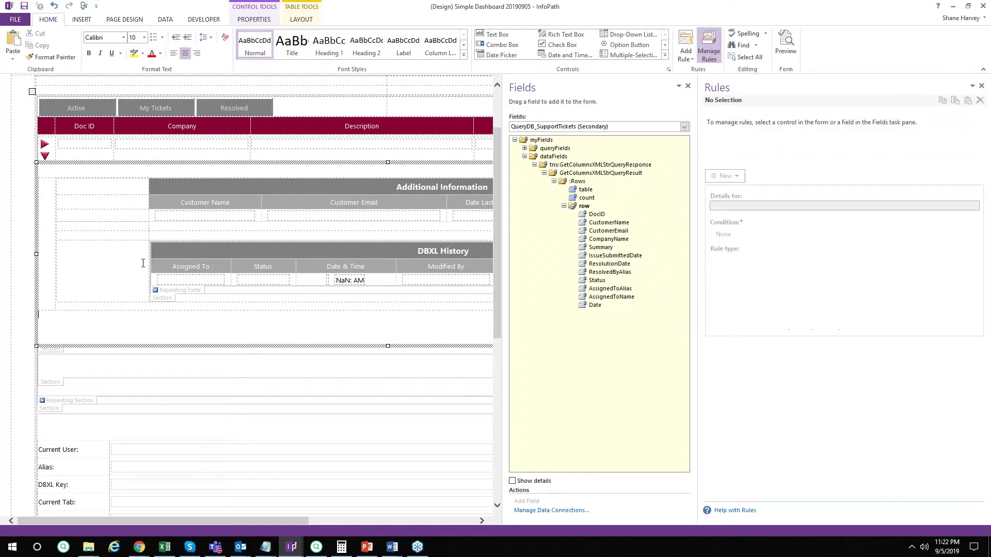
{"action": "left_click", "coordinate": [182, 220]}
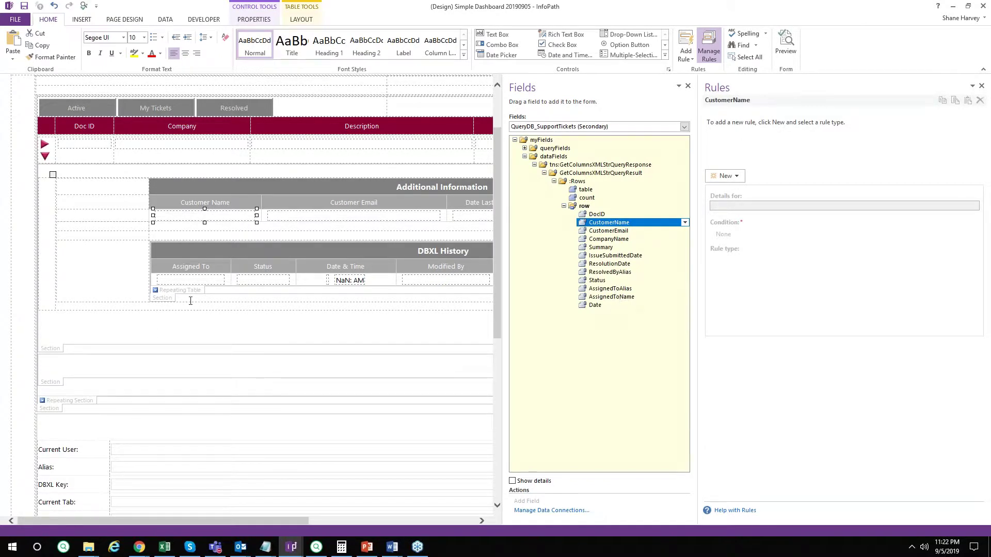
{"action": "left_click", "coordinate": [166, 300]}
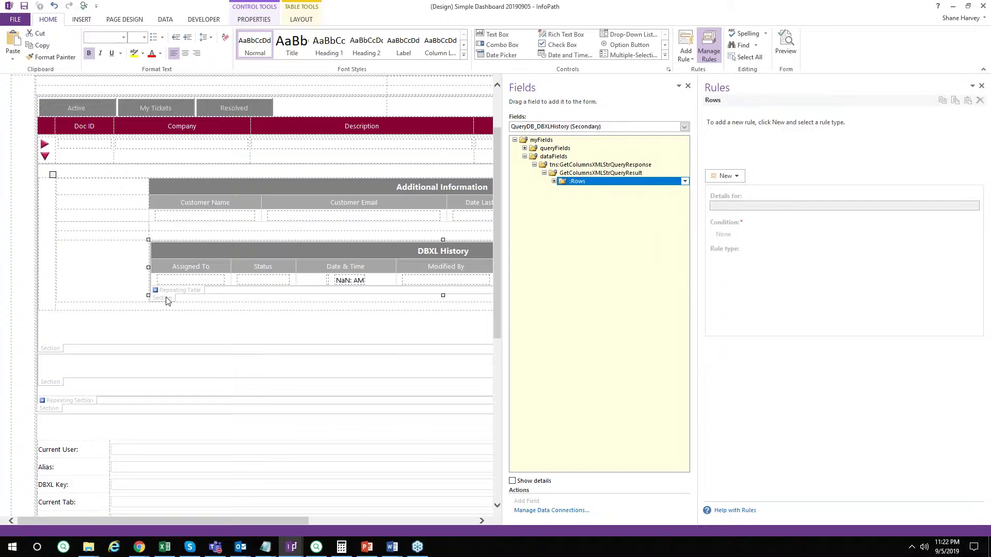
{"action": "left_click", "coordinate": [554, 181]}
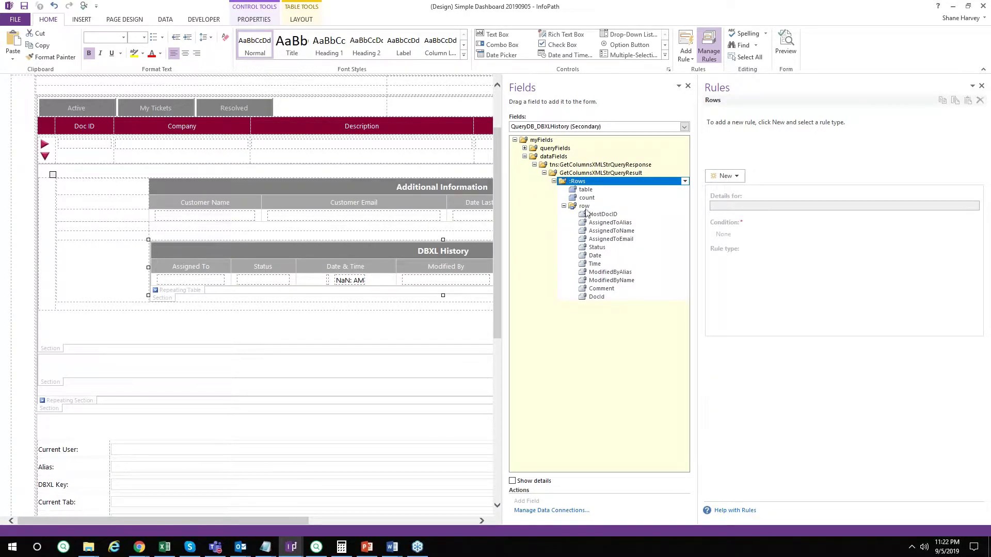
{"action": "left_click_drag", "start_coordinate": [584, 206], "coordinate": [263, 312]}
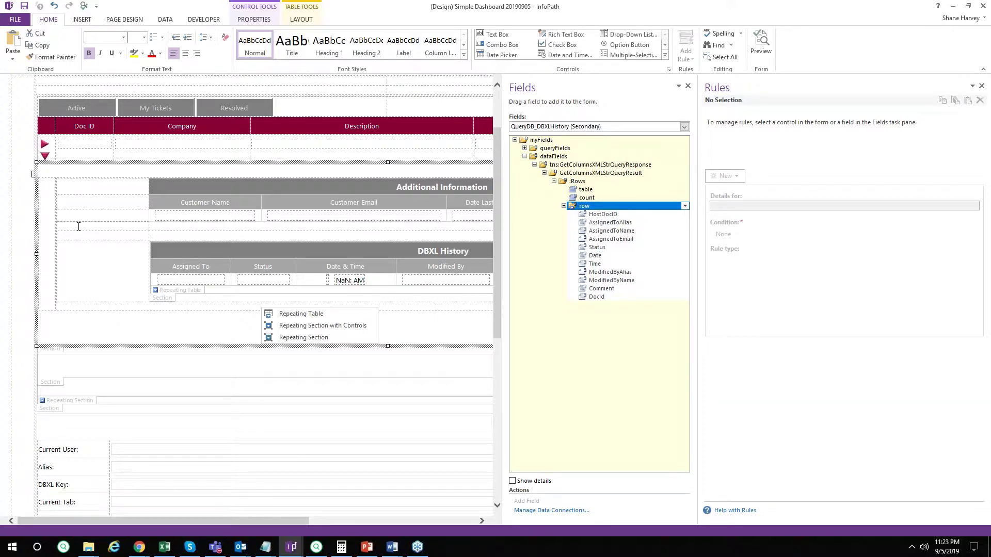
Examine the expand button's Query DBXL History and Expand rules, including the history action's target field and value, leaving the action unmodified.
{"action": "left_click", "coordinate": [43, 145]}
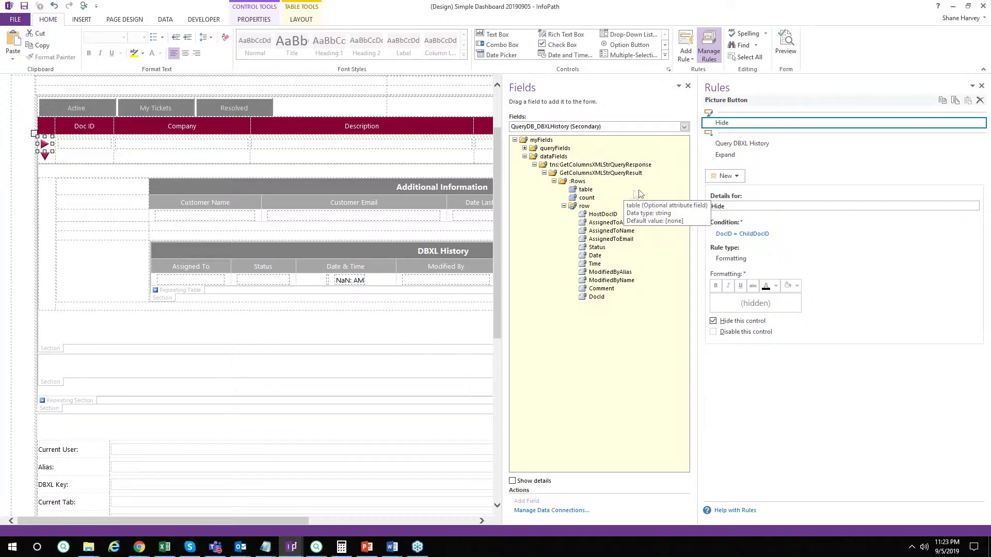
{"action": "left_click", "coordinate": [776, 148]}
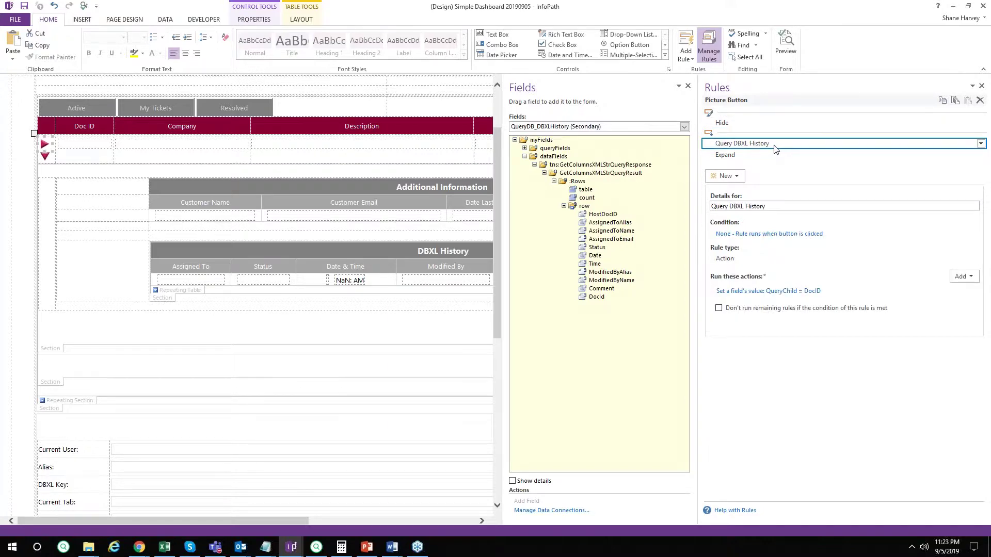
{"action": "left_click", "coordinate": [733, 156]}
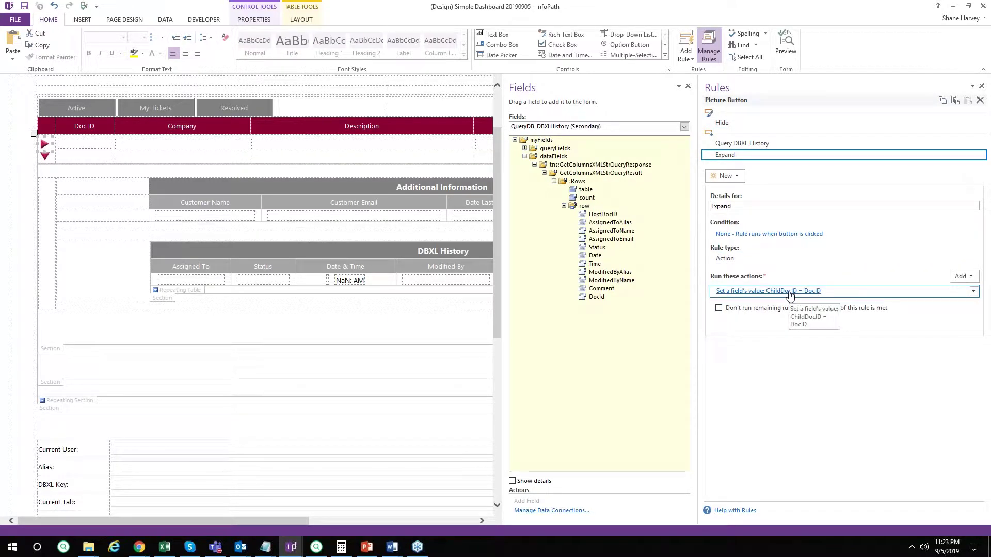
{"action": "left_click", "coordinate": [773, 145]}
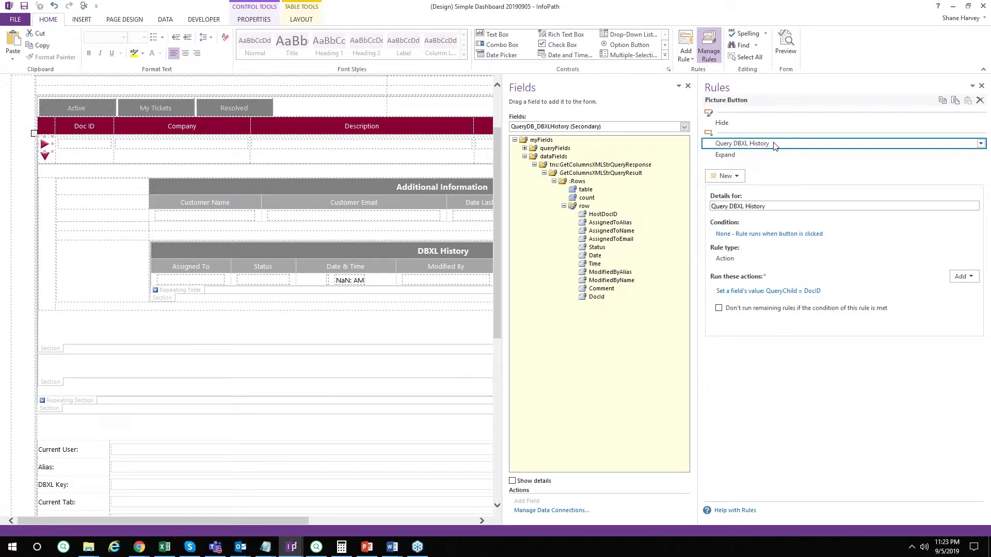
{"action": "left_click", "coordinate": [788, 292]}
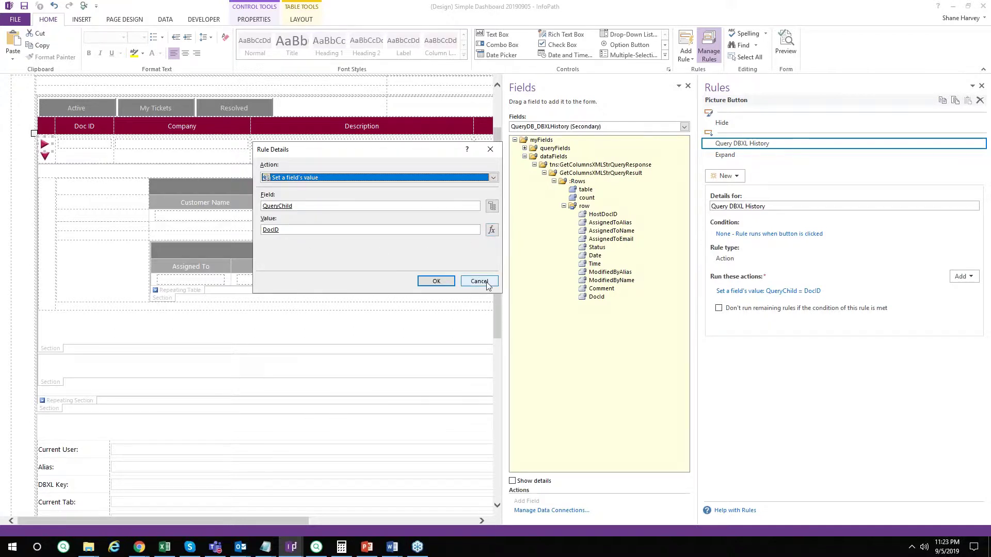
{"action": "left_click", "coordinate": [469, 283]}
Show the QueryChild field in the FormLogic data source and examine its Query DBXL History rule, widening the rules list.
{"action": "left_click", "coordinate": [586, 128]}
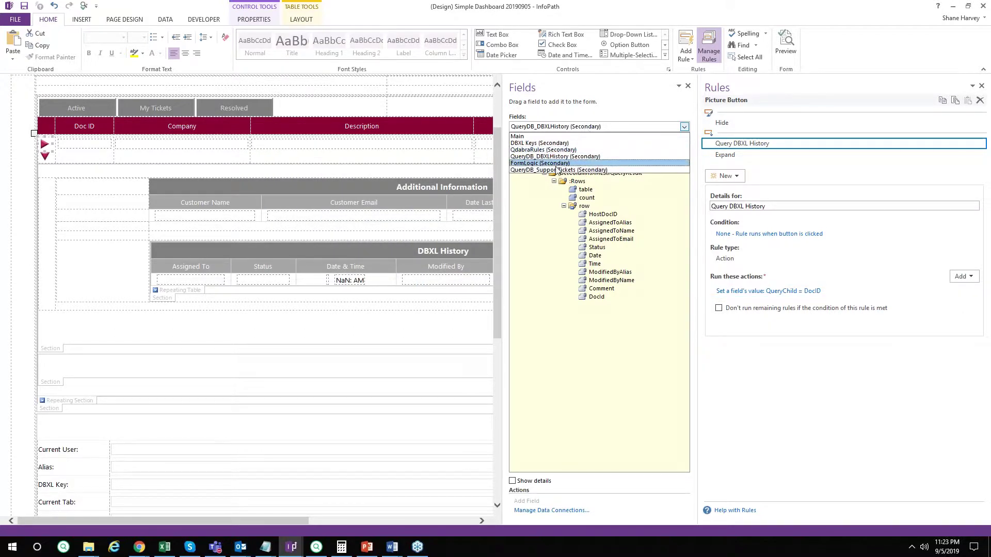
{"action": "left_click", "coordinate": [532, 163]}
{"action": "left_click", "coordinate": [524, 165]}
{"action": "left_click", "coordinate": [564, 190]}
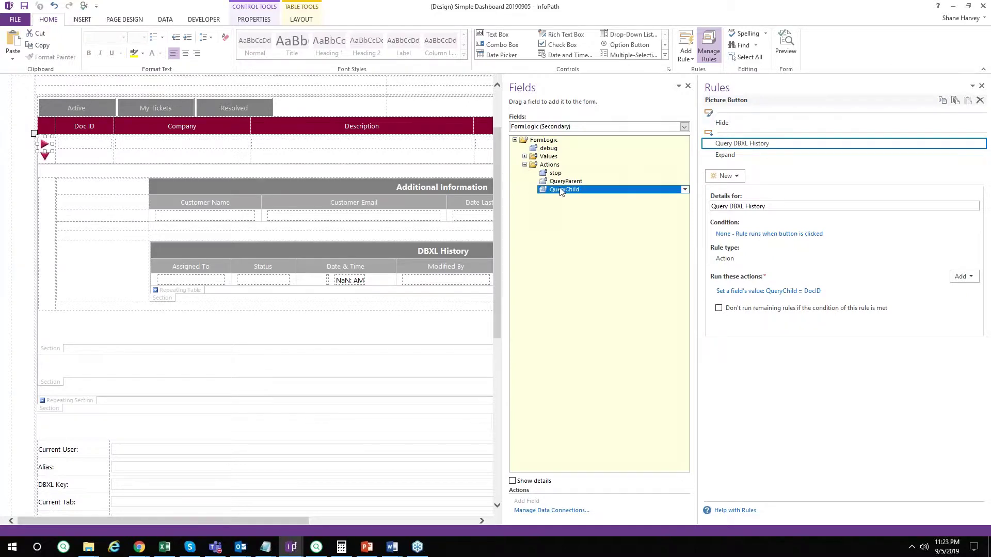
{"action": "left_click", "coordinate": [750, 135]}
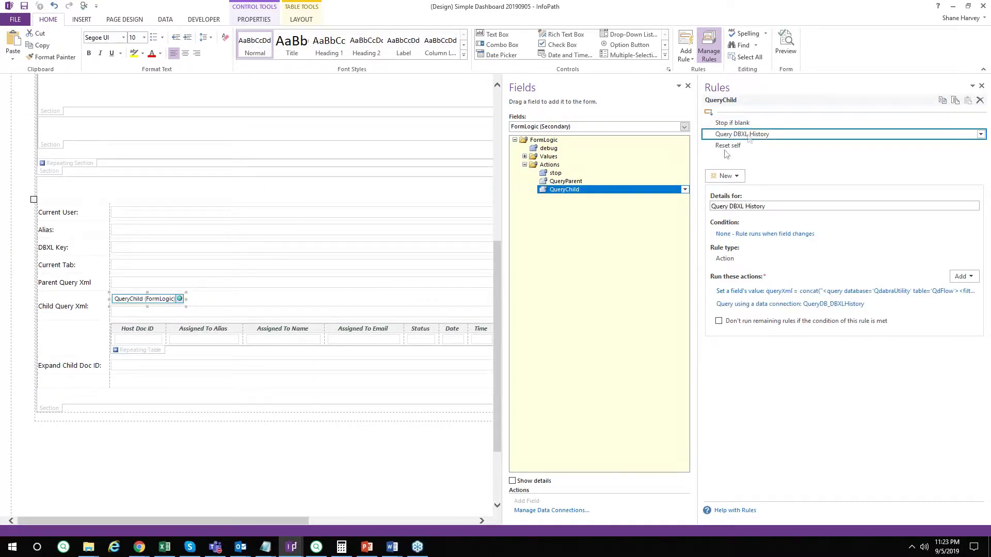
{"action": "left_click_drag", "start_coordinate": [698, 190], "coordinate": [420, 189]}
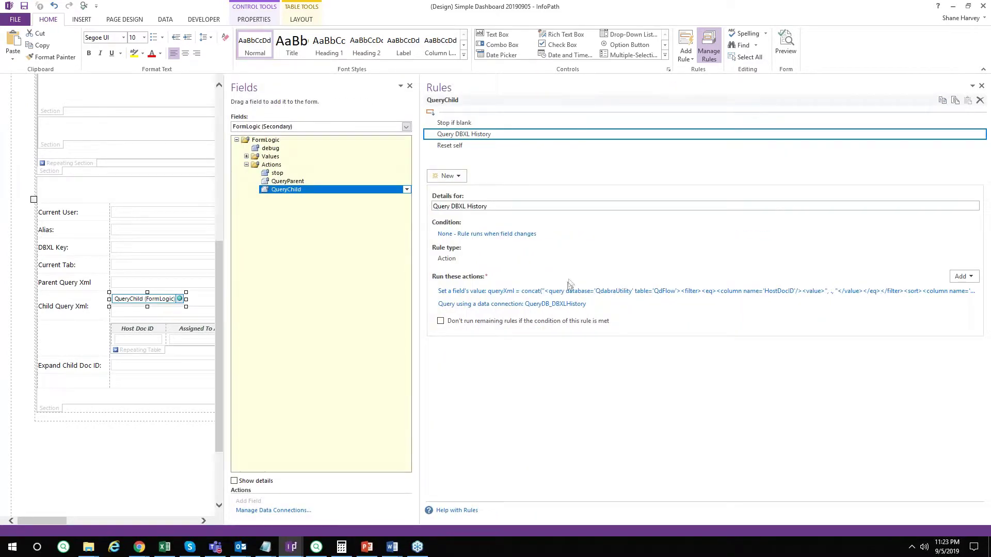
Examine the full concat formula that the Query DBXL History rule assigns to queryXml, leaving the formula and action unmodified.
{"action": "left_click", "coordinate": [557, 292]}
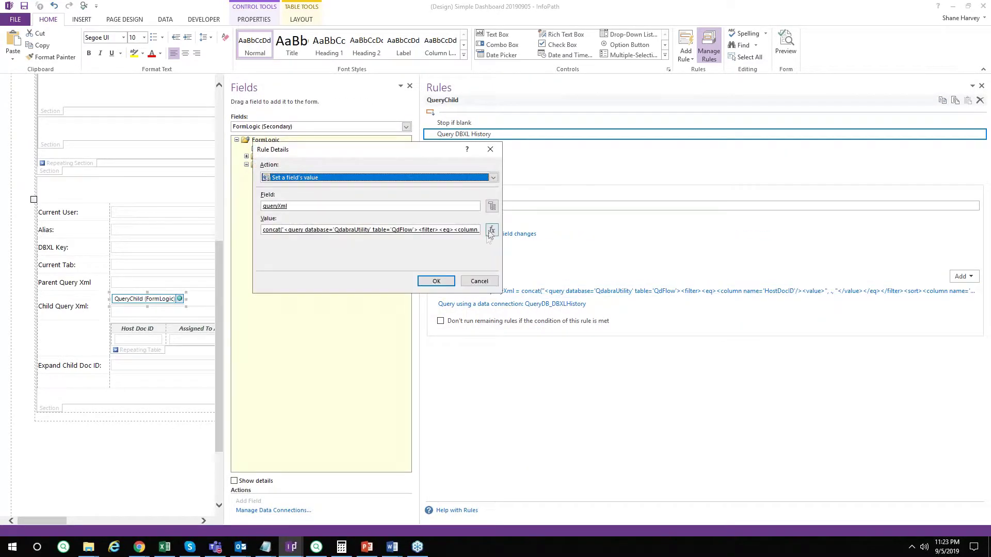
{"action": "left_click", "coordinate": [491, 229]}
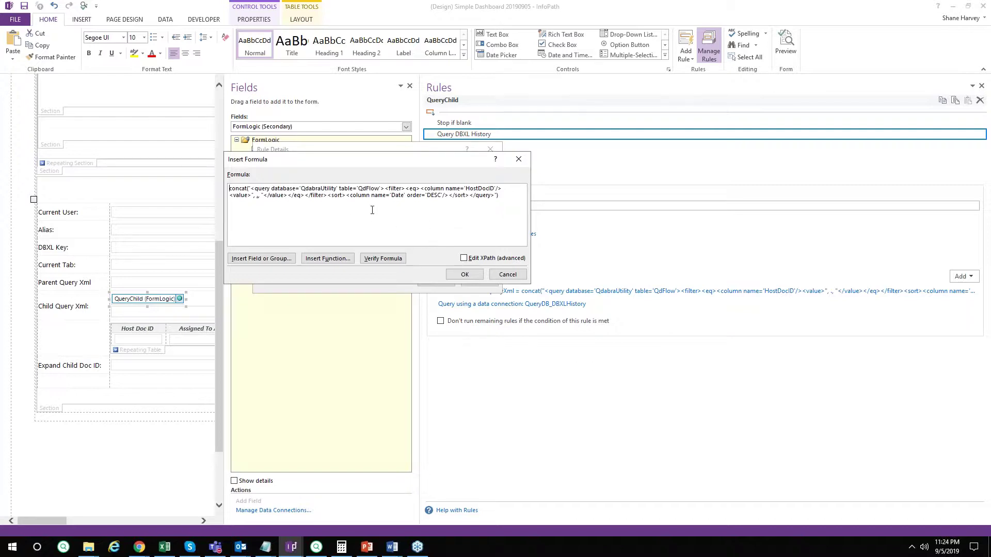
{"action": "left_click_drag", "start_coordinate": [447, 168], "coordinate": [494, 239]}
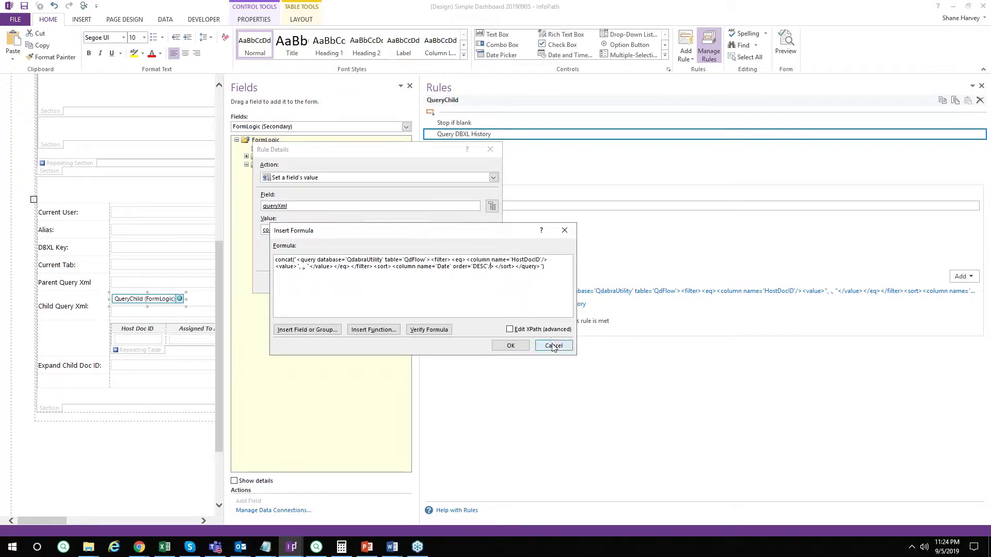
{"action": "left_click", "coordinate": [553, 347]}
{"action": "left_click_drag", "start_coordinate": [412, 149], "coordinate": [530, 242]}
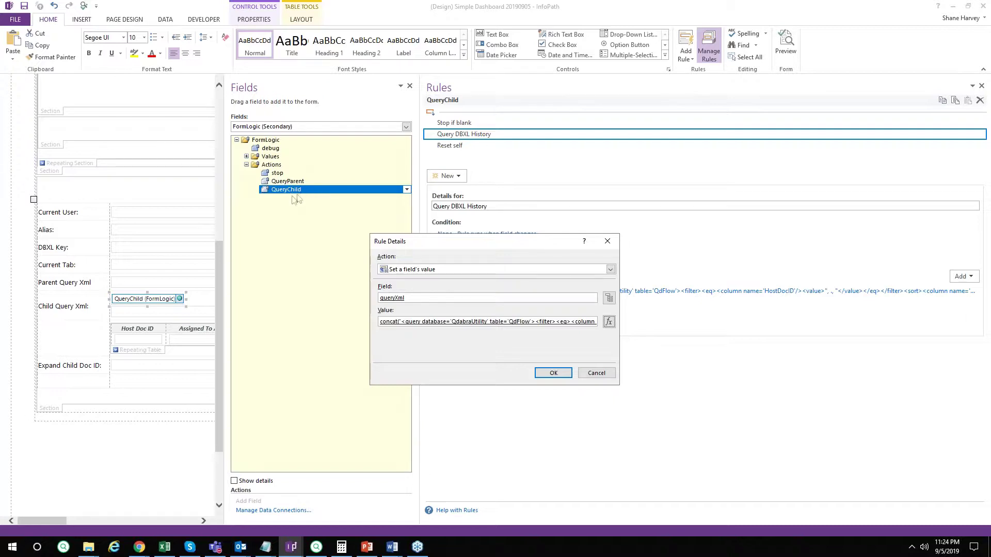
{"action": "left_click", "coordinate": [609, 322]}
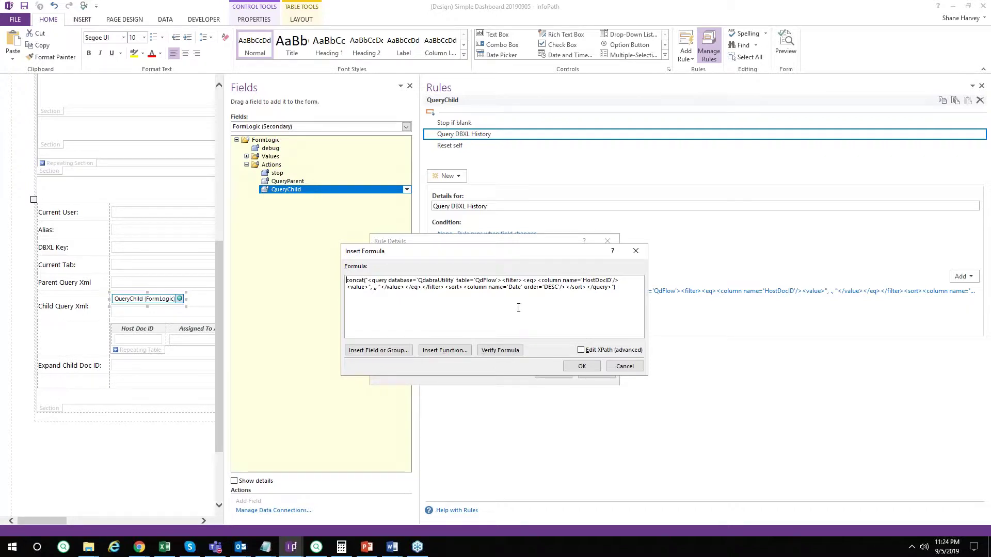
{"action": "left_click", "coordinate": [625, 366]}
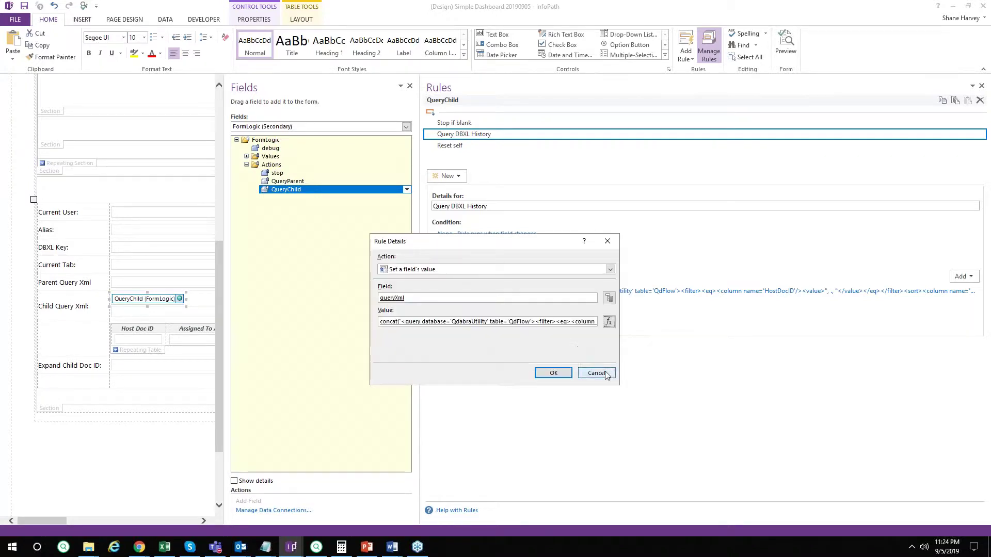
{"action": "left_click", "coordinate": [607, 375]}
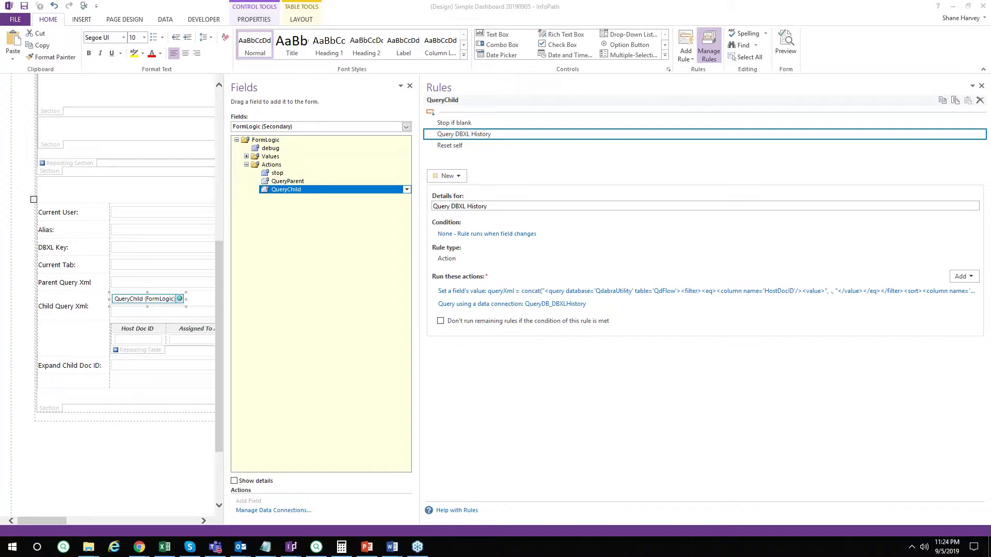
Narrow the rules and fields lists so the full width of the dashboard form is shown, and review its sections.
{"action": "left_click", "coordinate": [421, 241]}
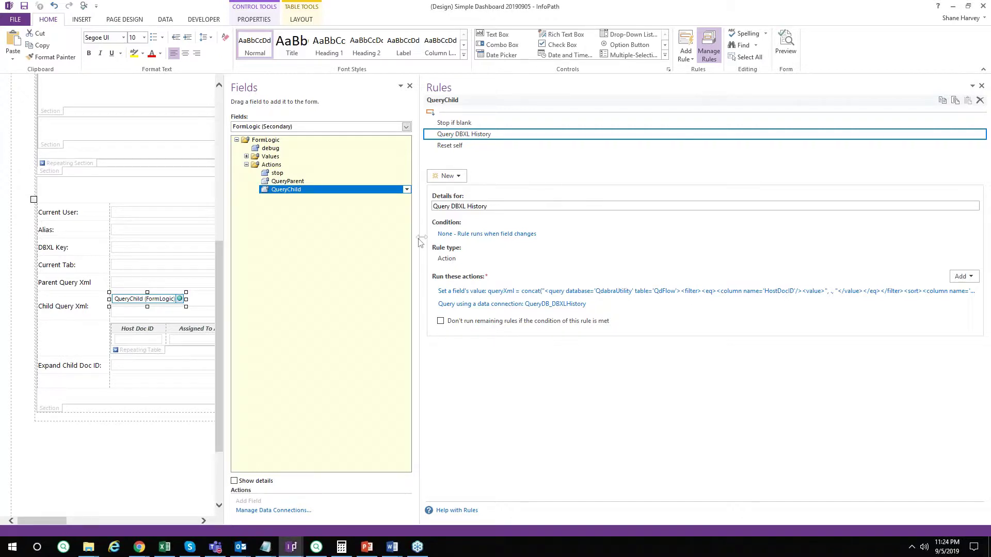
{"action": "left_click_drag", "start_coordinate": [422, 243], "coordinate": [493, 289]}
{"action": "scroll", "coordinate": [470, 289], "scroll_direction": "up", "scroll_amount": 5}
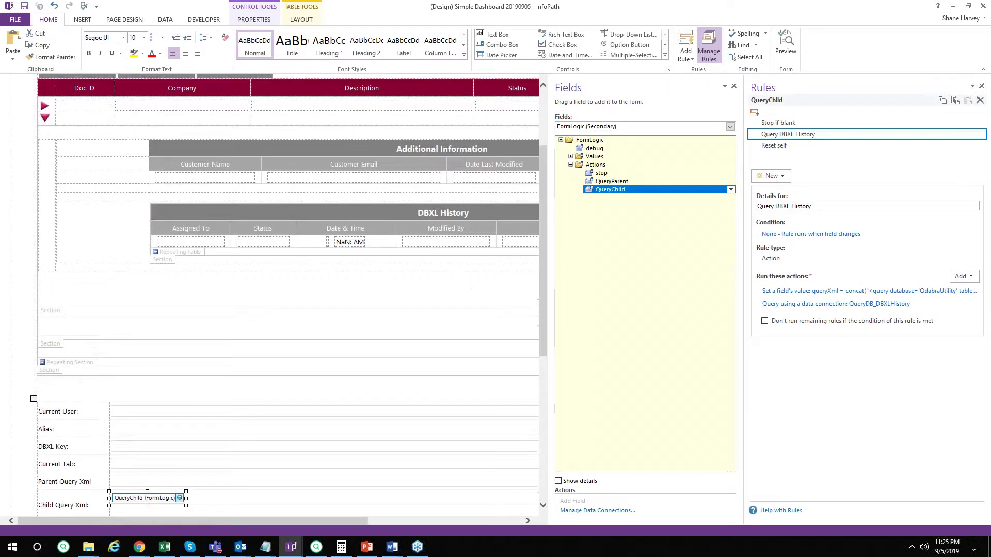
{"action": "scroll", "coordinate": [283, 294], "scroll_direction": "up", "scroll_amount": 2}
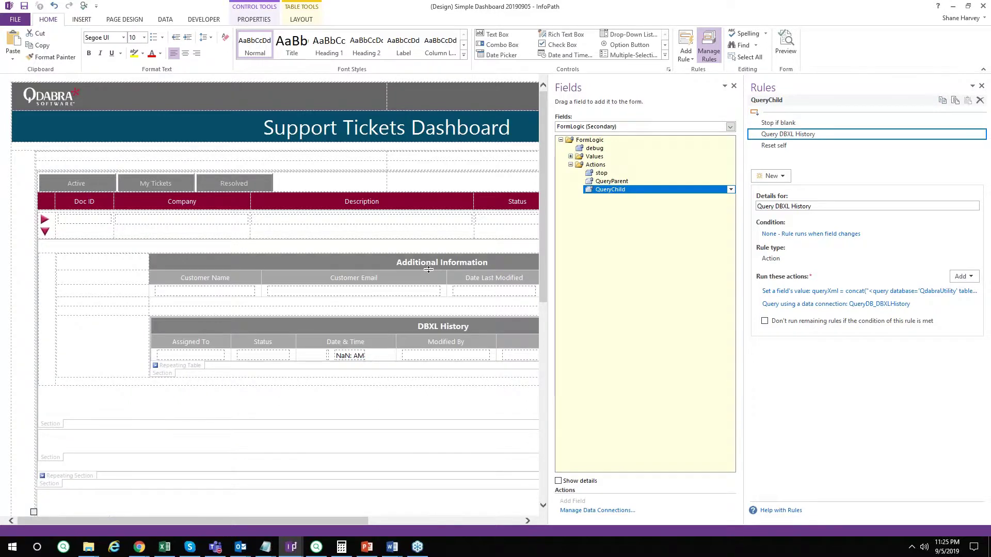
{"action": "scroll", "coordinate": [429, 269], "scroll_direction": "down", "scroll_amount": 3}
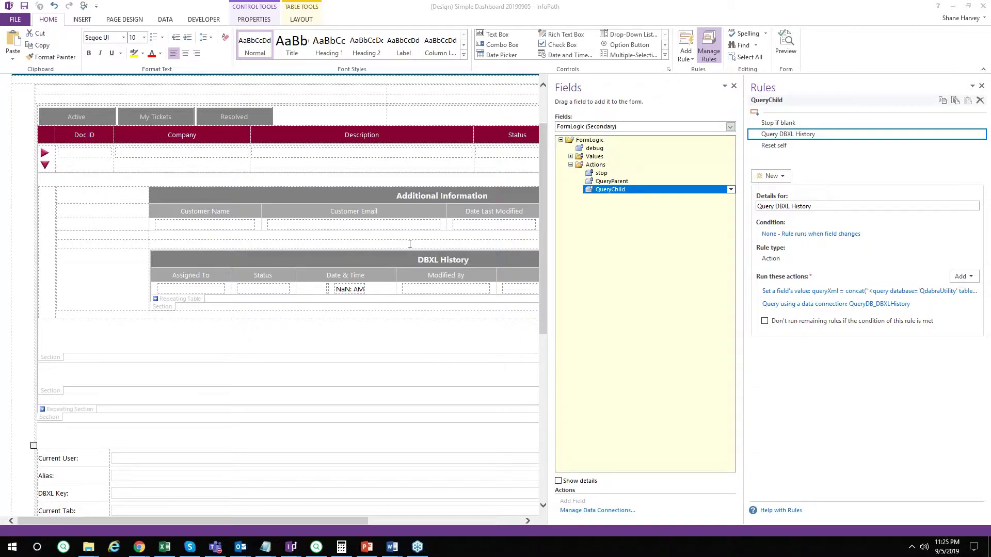
{"action": "mouse_move", "coordinate": [139, 547]}
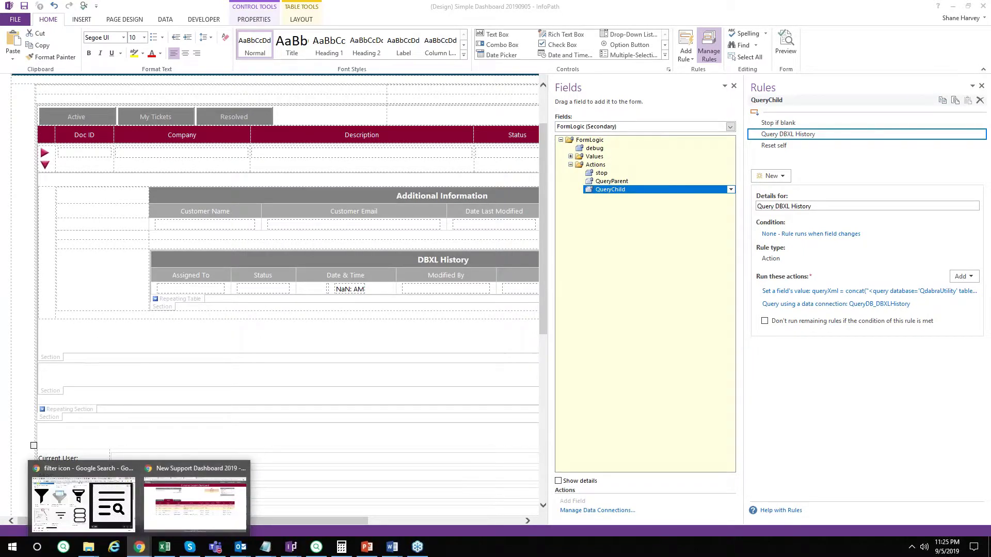
{"action": "left_click_drag", "start_coordinate": [743, 382], "coordinate": [867, 382]}
{"action": "scroll", "coordinate": [531, 398], "scroll_direction": "up", "scroll_amount": 2}
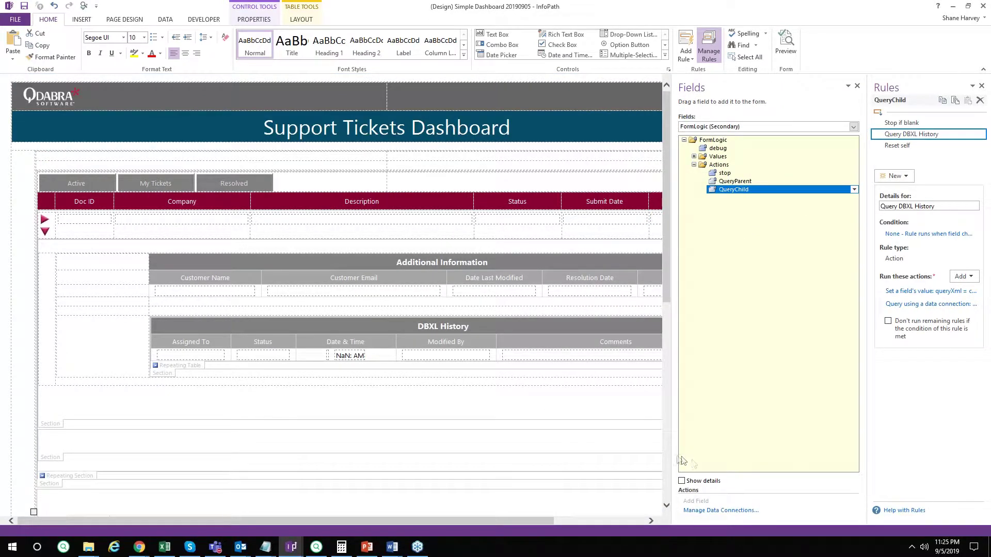
{"action": "left_click_drag", "start_coordinate": [678, 459], "coordinate": [798, 458]}
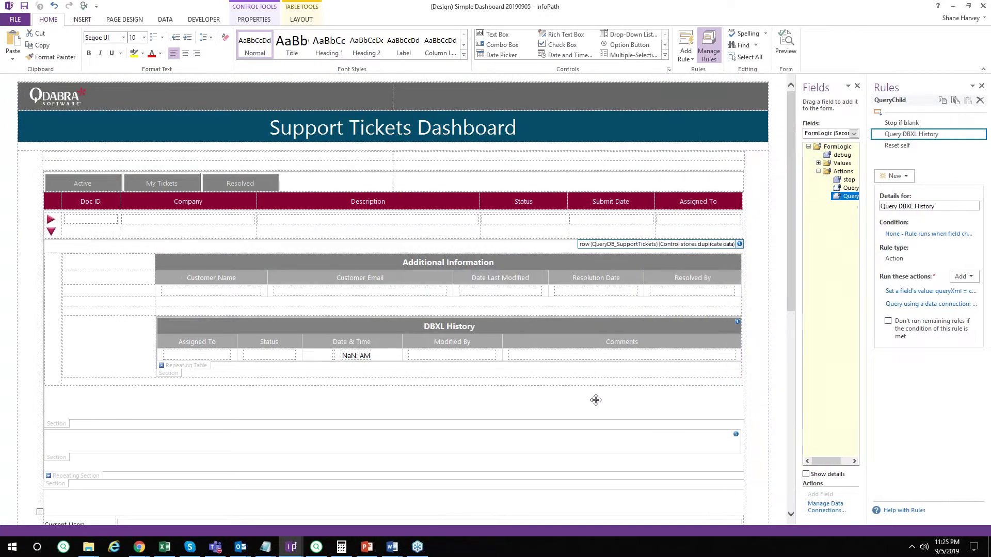
{"action": "scroll", "coordinate": [471, 327], "scroll_direction": "down", "scroll_amount": 8}
{"action": "scroll", "coordinate": [471, 327], "scroll_direction": "up", "scroll_amount": 4}
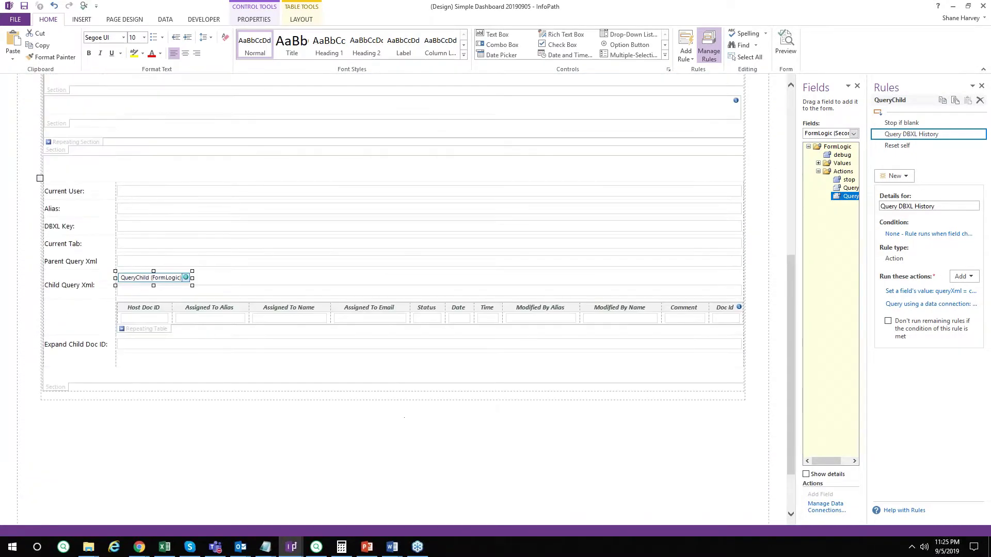
{"action": "scroll", "coordinate": [394, 296], "scroll_direction": "up", "scroll_amount": 3}
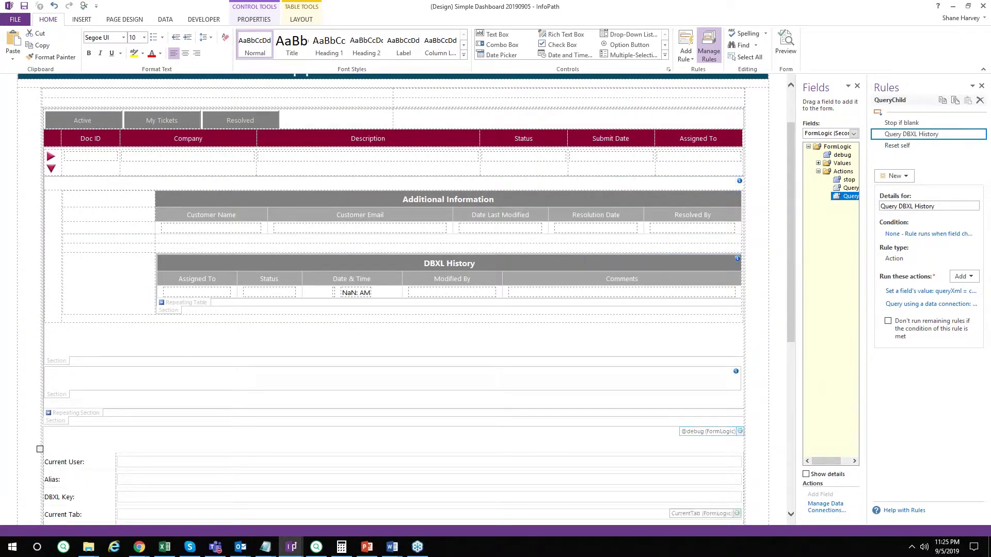
Switch to the Simple Dashboard in Chrome and show the My Tickets list with the form's debug fields.
{"action": "left_click", "coordinate": [145, 551]}
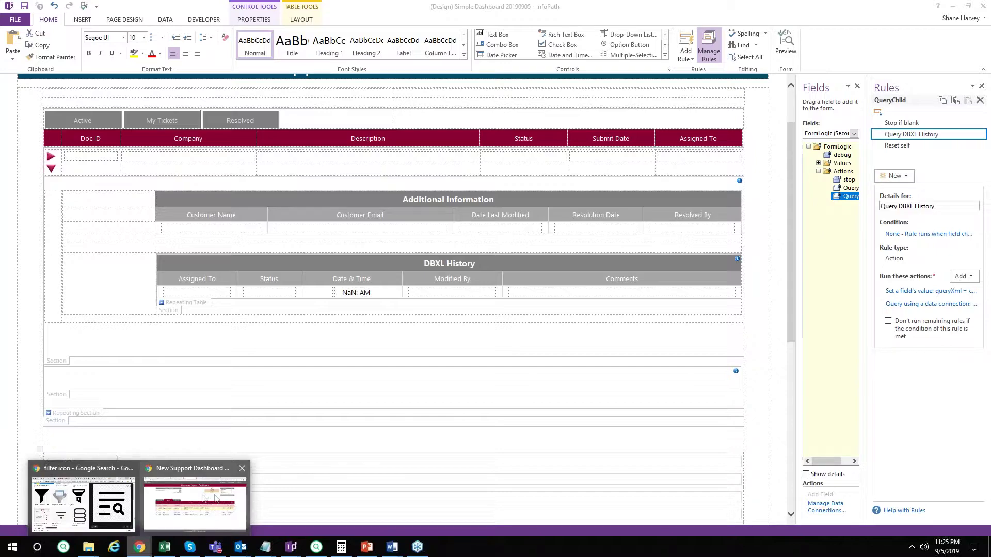
{"action": "left_click", "coordinate": [203, 497]}
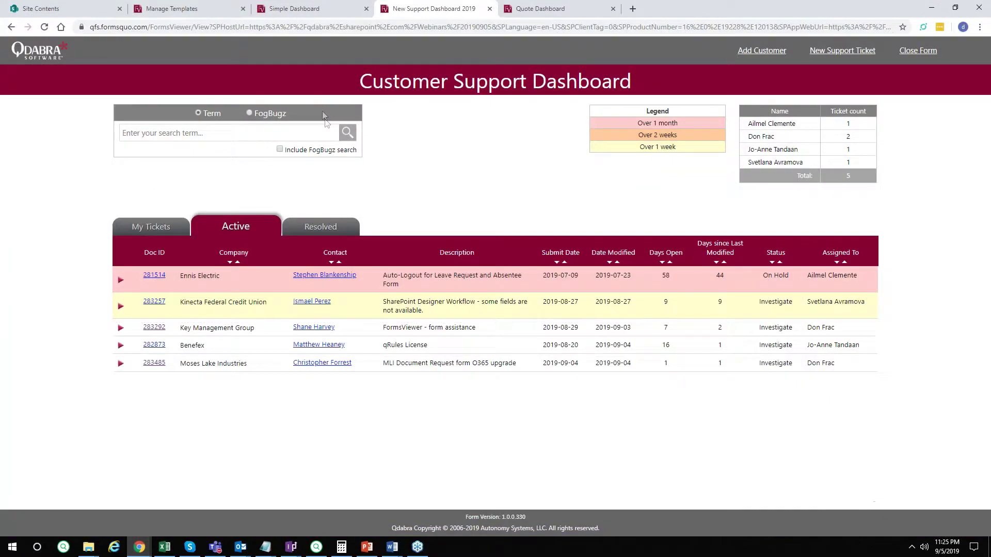
{"action": "left_click", "coordinate": [320, 11]}
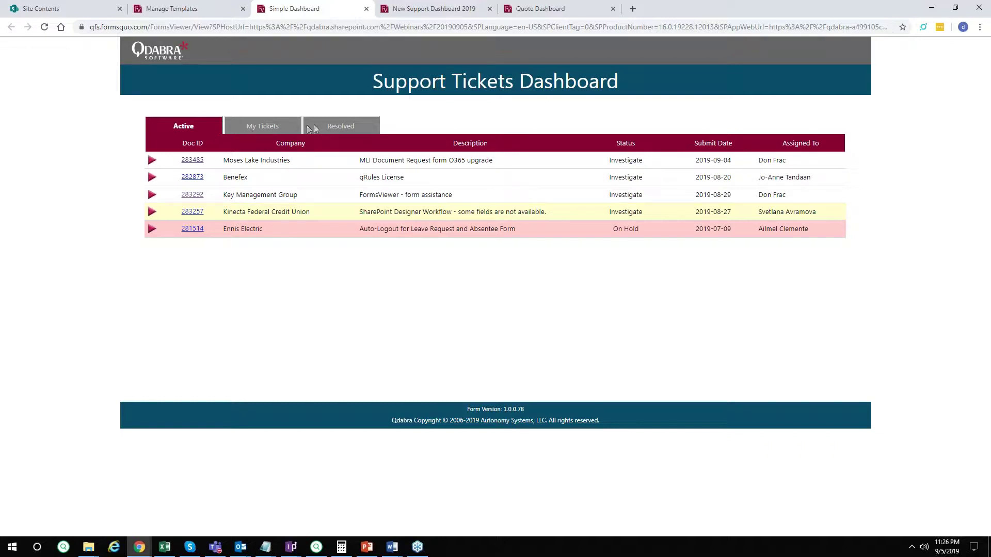
{"action": "left_click", "coordinate": [269, 128]}
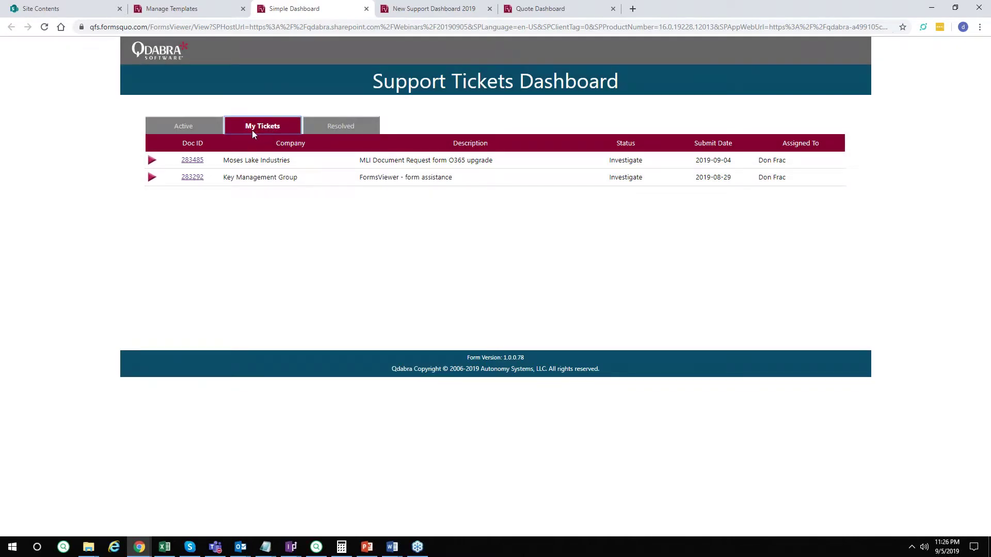
{"action": "left_click", "coordinate": [294, 242]}
{"action": "left_click", "coordinate": [489, 360]}
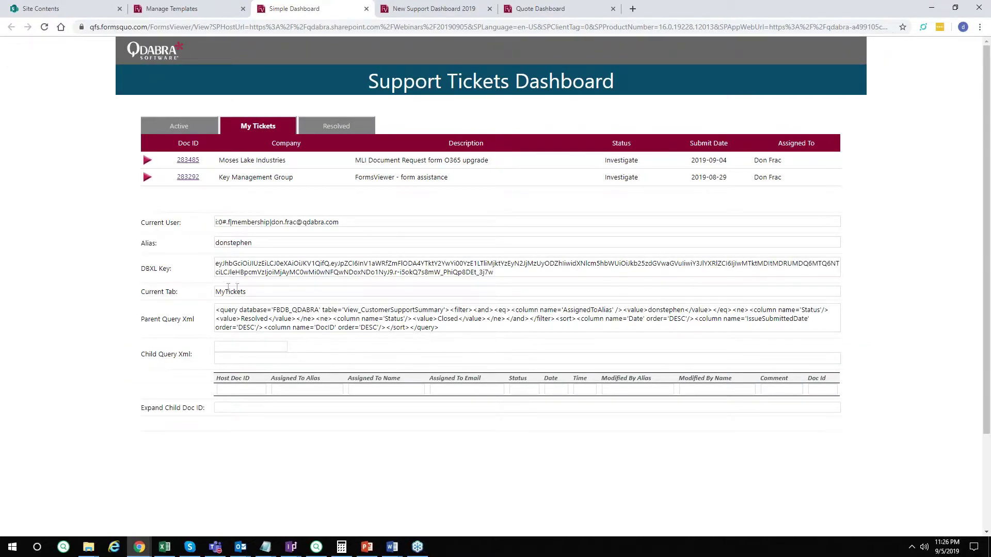
Examine the Current Tab value and the assigned alias used in the Parent Query Xml on the My Tickets view.
{"action": "double_click", "coordinate": [274, 296]}
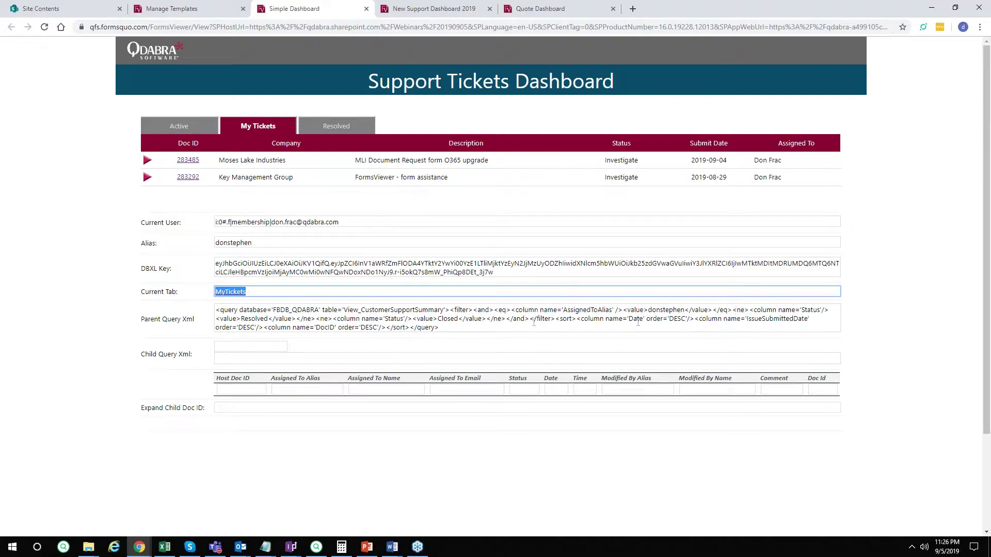
{"action": "left_click", "coordinate": [511, 319]}
{"action": "double_click", "coordinate": [663, 311]}
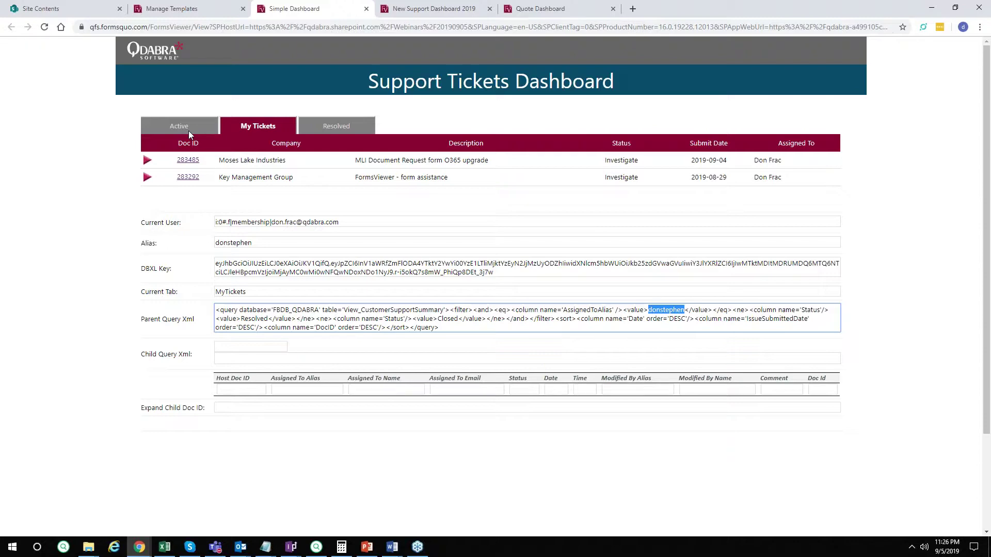
Expand the Key Management Group ticket to show its additional information and DBXL History, and examine the debug fields below.
{"action": "left_click", "coordinate": [148, 178]}
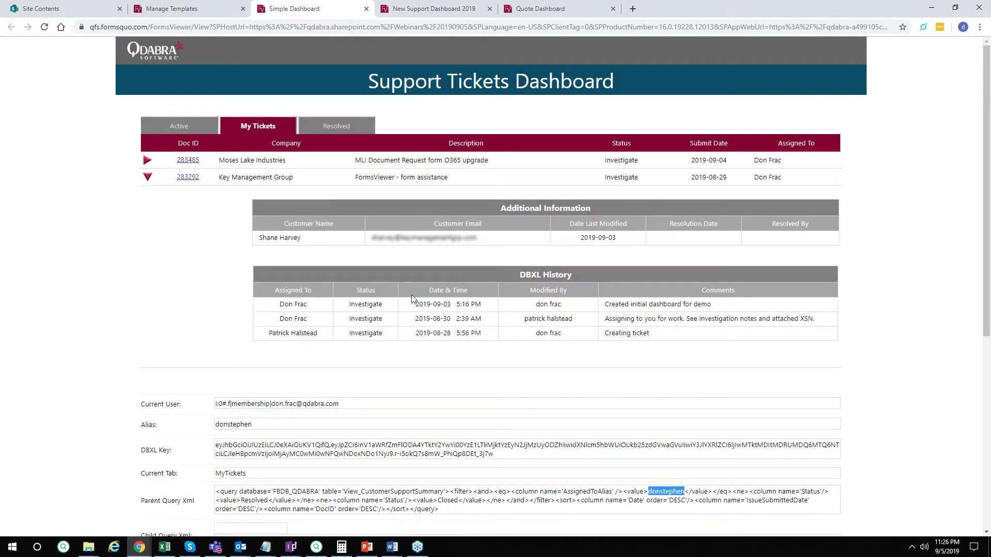
{"action": "scroll", "coordinate": [411, 299], "scroll_direction": "down", "scroll_amount": 3}
{"action": "triple_click", "coordinate": [235, 387]}
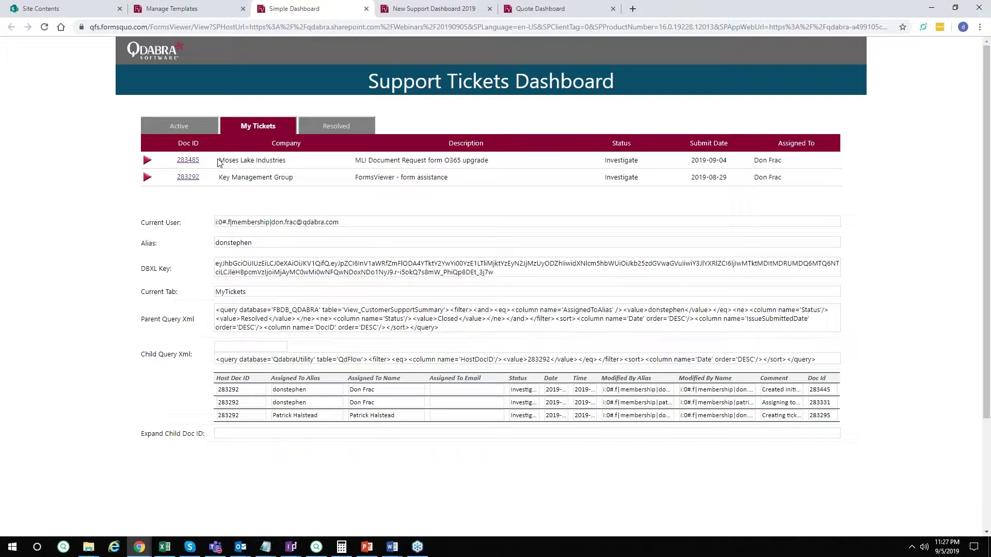
Show the Quote Dashboard and look through its list of quotes down to the paging controls.
{"action": "left_click", "coordinate": [552, 12]}
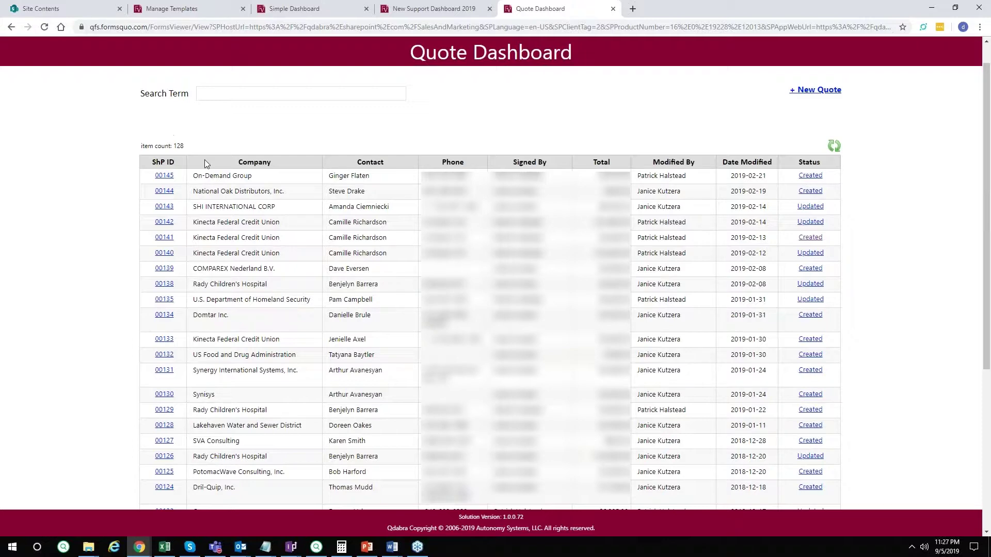
{"action": "scroll", "coordinate": [204, 159], "scroll_direction": "down", "scroll_amount": 5}
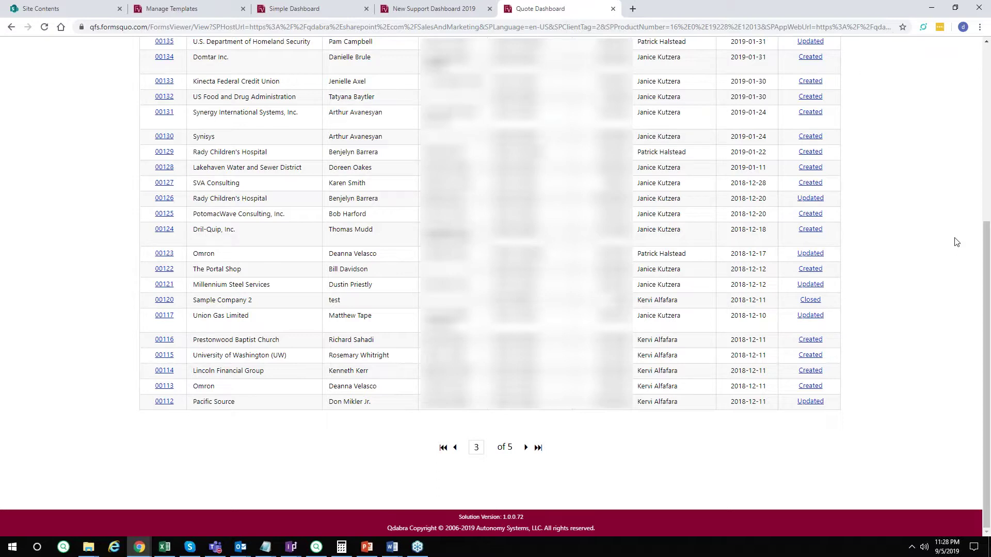
{"action": "left_click", "coordinate": [75, 294]}
Switch to the New Support Dashboard 2019 design in InfoPath and examine the Sort rule of the Contact column's sort button.
{"action": "left_click", "coordinate": [291, 547]}
{"action": "left_click", "coordinate": [346, 498]}
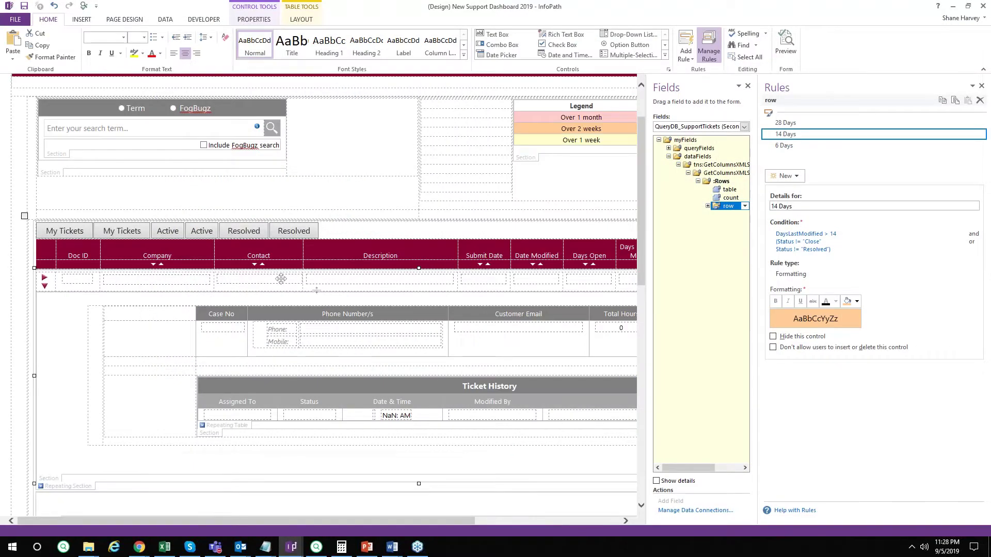
{"action": "left_click", "coordinate": [258, 264]}
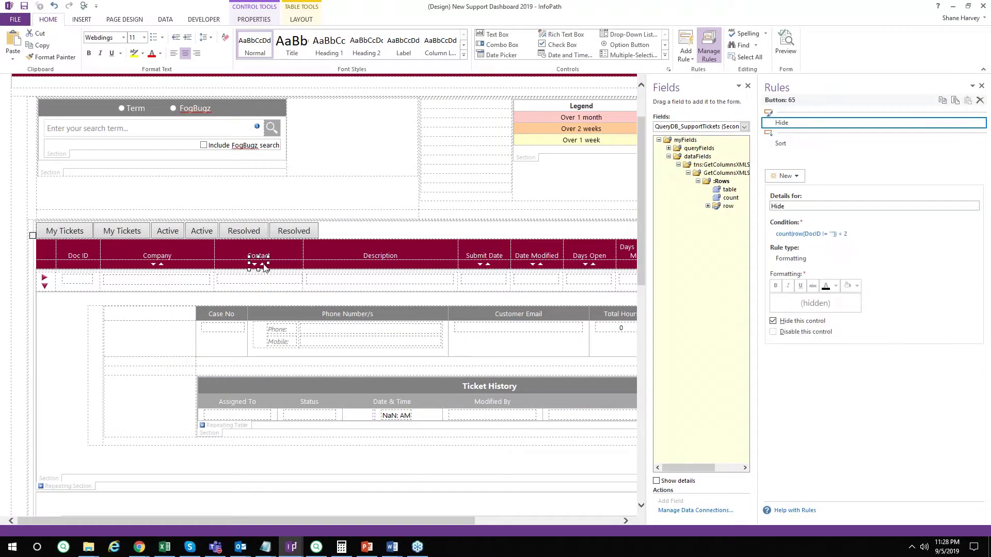
{"action": "left_click", "coordinate": [780, 144]}
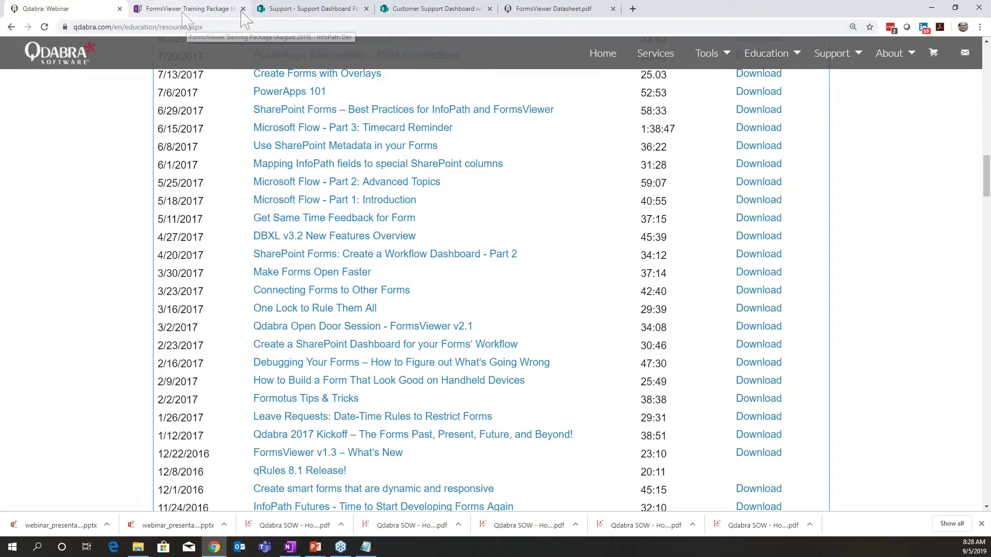
Show the Support Dashboard PowerBI page in SharePoint and review its summary table, chart and ticket list.
{"action": "left_click", "coordinate": [286, 8]}
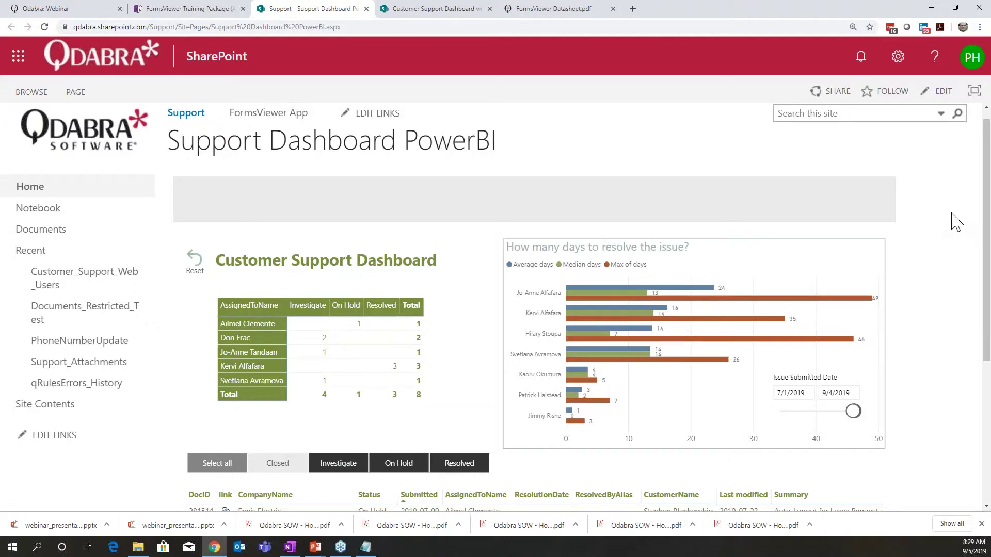
{"action": "left_click_drag", "start_coordinate": [986, 211], "coordinate": [986, 248]}
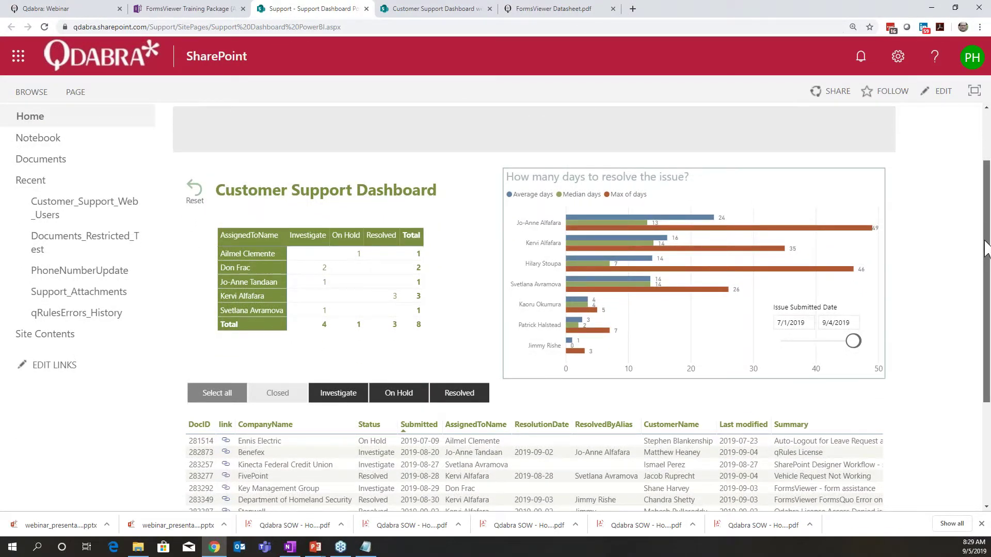
{"action": "scroll", "coordinate": [649, 194], "scroll_direction": "up", "scroll_amount": 2}
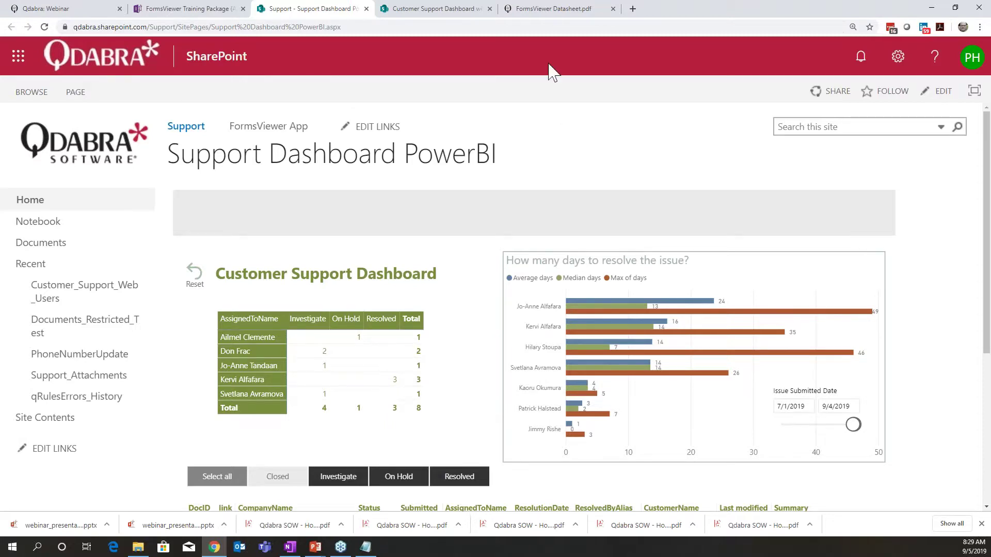
Show the Customer Support Dashboard with PowerBI page and review its embedded report.
{"action": "left_click", "coordinate": [410, 11]}
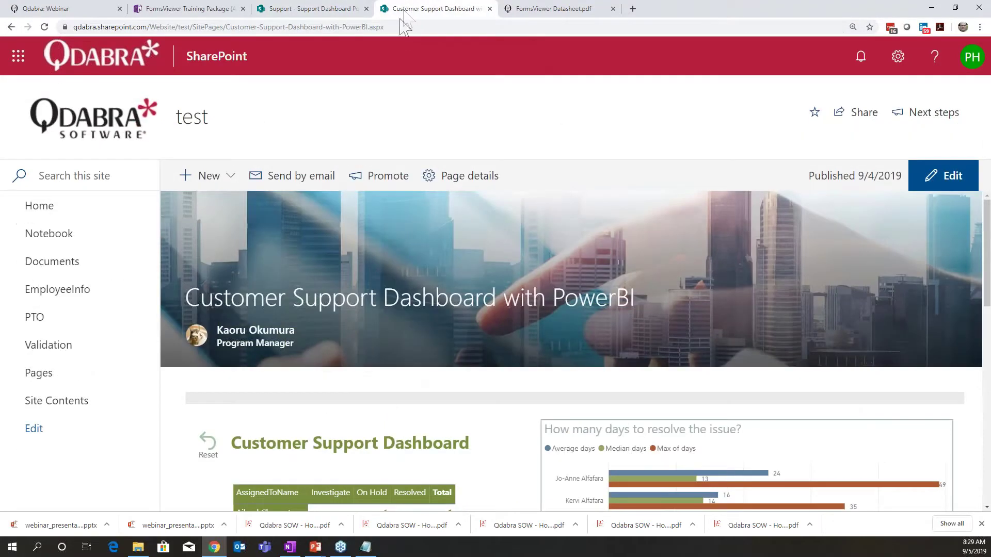
{"action": "scroll", "coordinate": [509, 260], "scroll_direction": "down", "scroll_amount": 3}
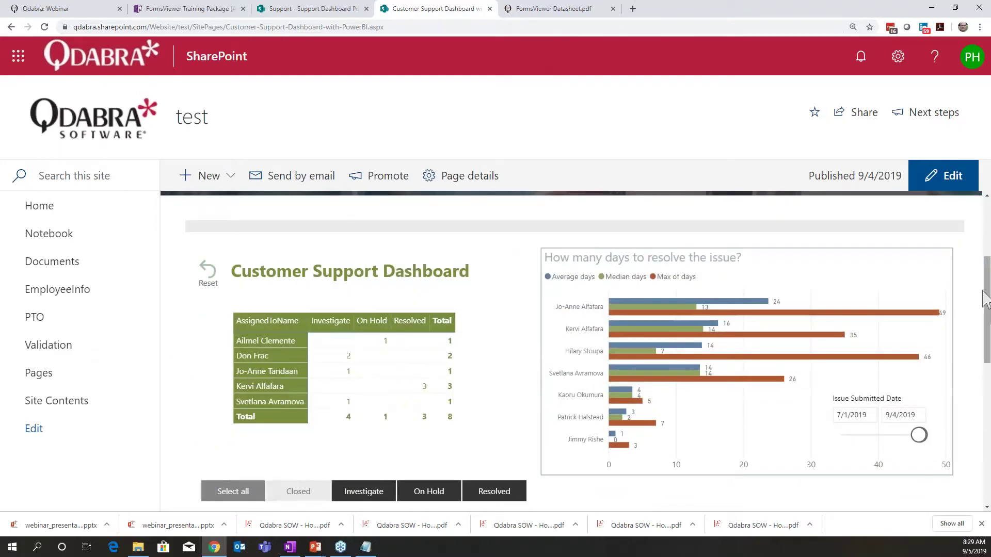
{"action": "scroll", "coordinate": [986, 296], "scroll_direction": "down", "scroll_amount": 1}
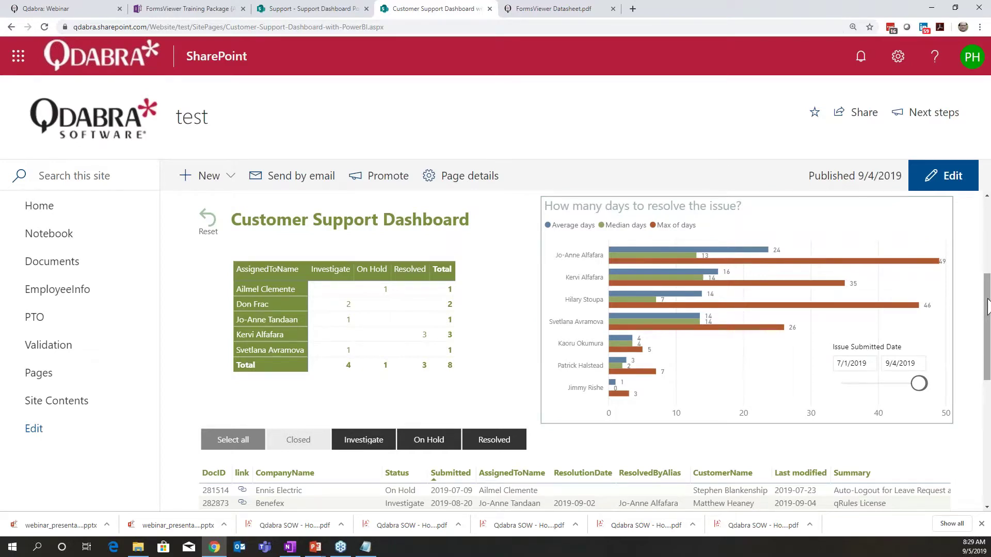
{"action": "scroll", "coordinate": [987, 305], "scroll_direction": "up", "scroll_amount": 1}
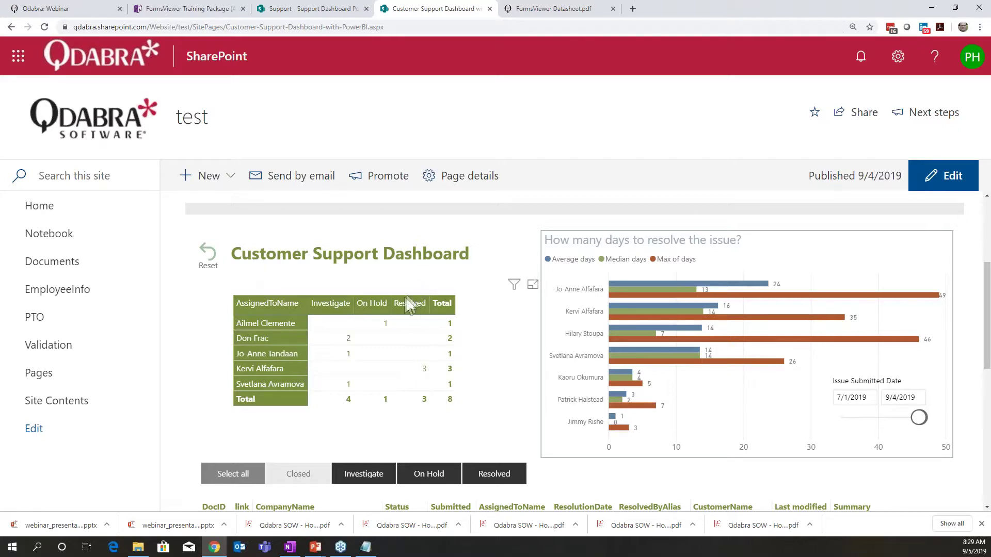
Filter the Power BI report by the third assignee in the summary table and reset the report.
{"action": "left_click", "coordinate": [276, 360]}
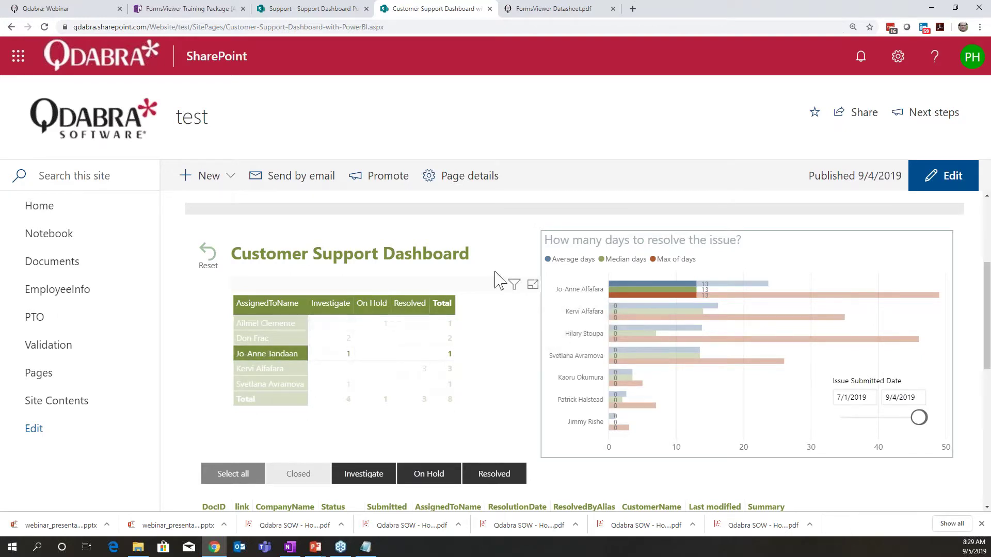
{"action": "left_click", "coordinate": [212, 265]}
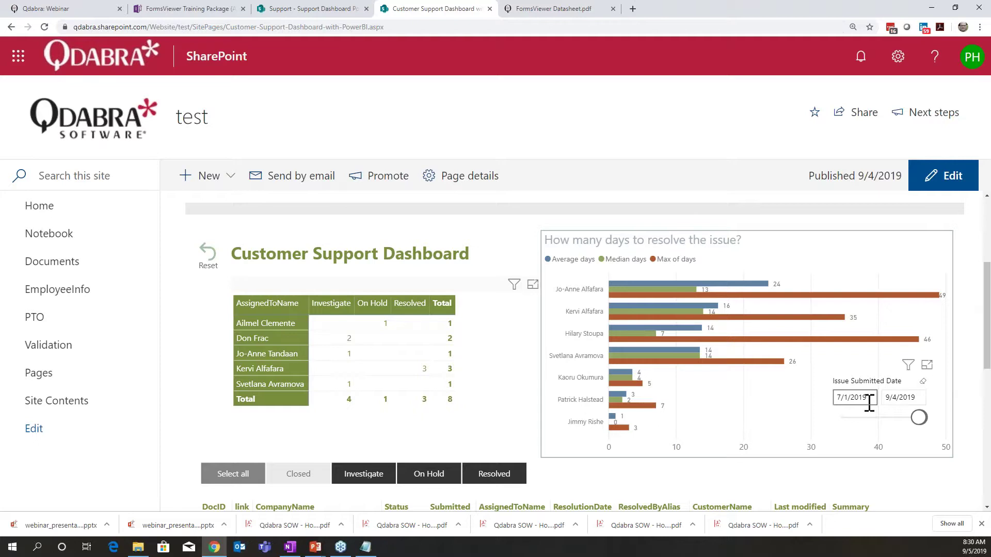
Set the start of the Issue Submitted Date range to 5/31/2019.
{"action": "left_click", "coordinate": [843, 397]}
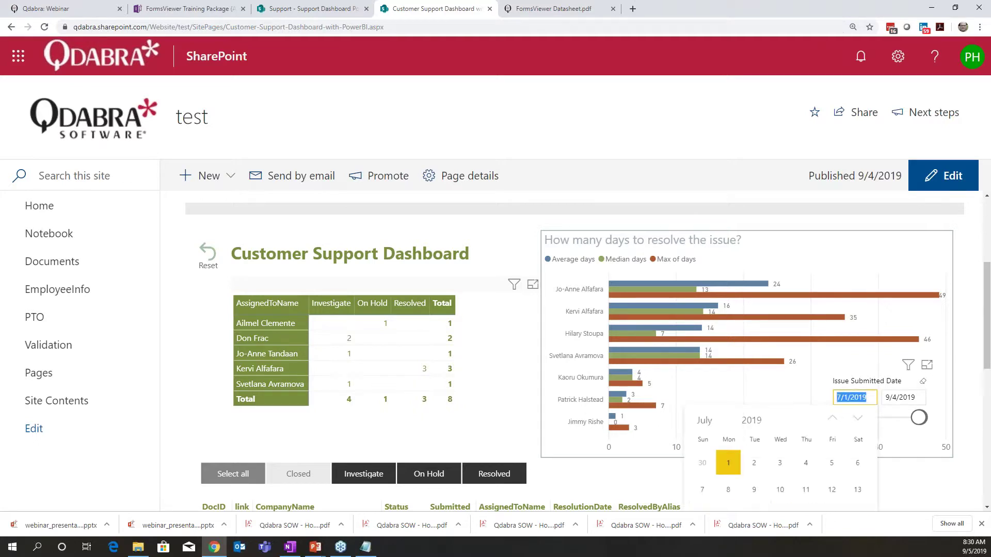
{"action": "left_click", "coordinate": [832, 419]}
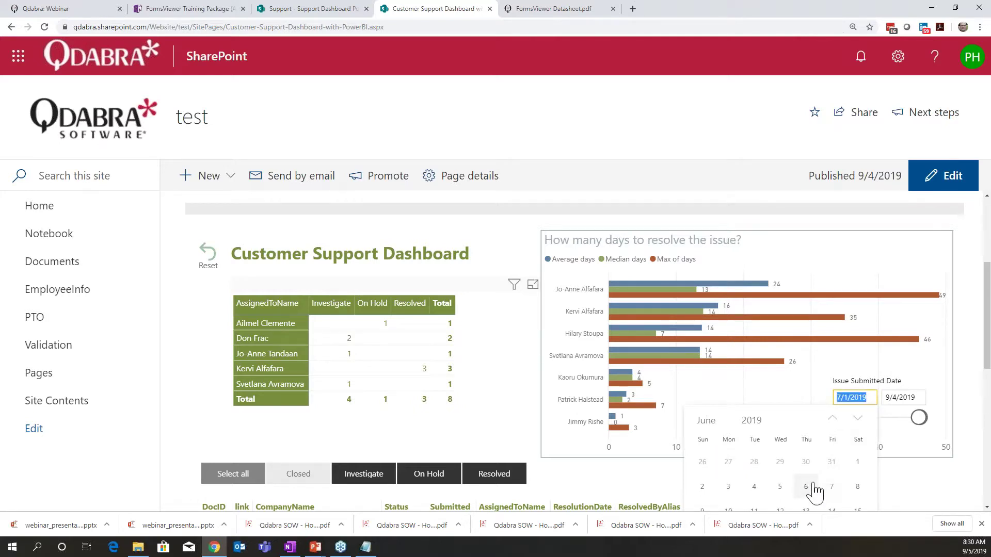
{"action": "left_click", "coordinate": [828, 465]}
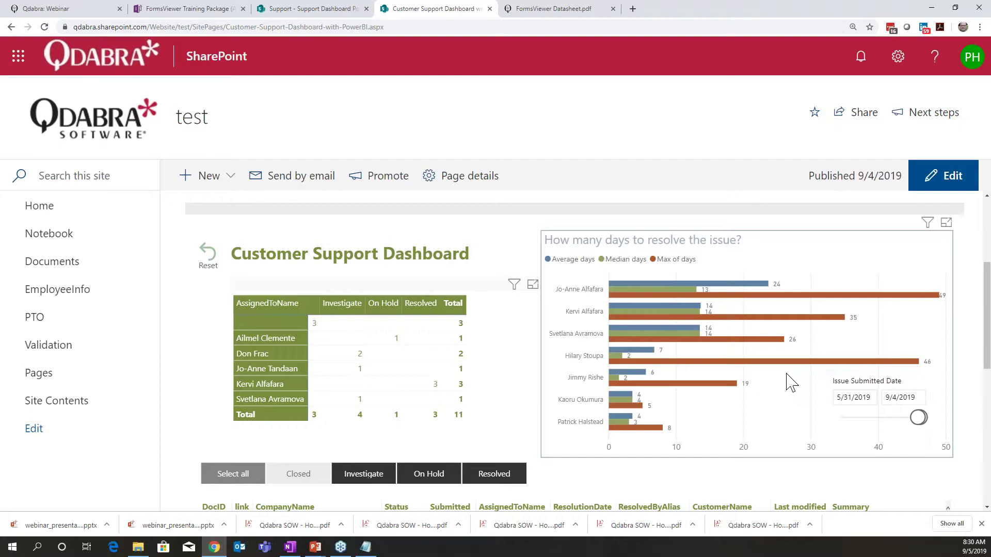
Examine the ticket list below the report for the selected date range, including its Status column.
{"action": "scroll", "coordinate": [790, 382], "scroll_direction": "down", "scroll_amount": 4}
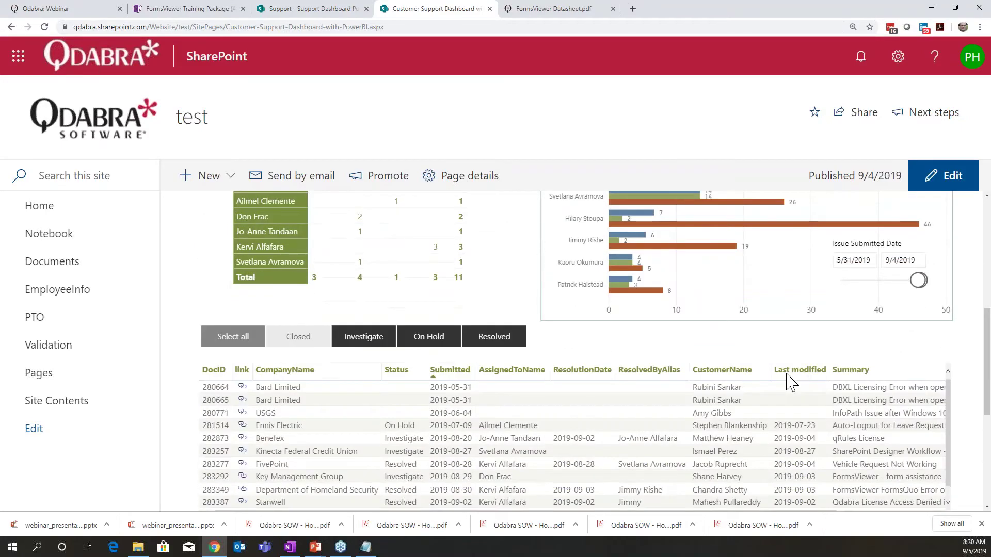
{"action": "scroll", "coordinate": [790, 382], "scroll_direction": "up", "scroll_amount": 4}
{"action": "scroll", "coordinate": [774, 334], "scroll_direction": "down", "scroll_amount": 4}
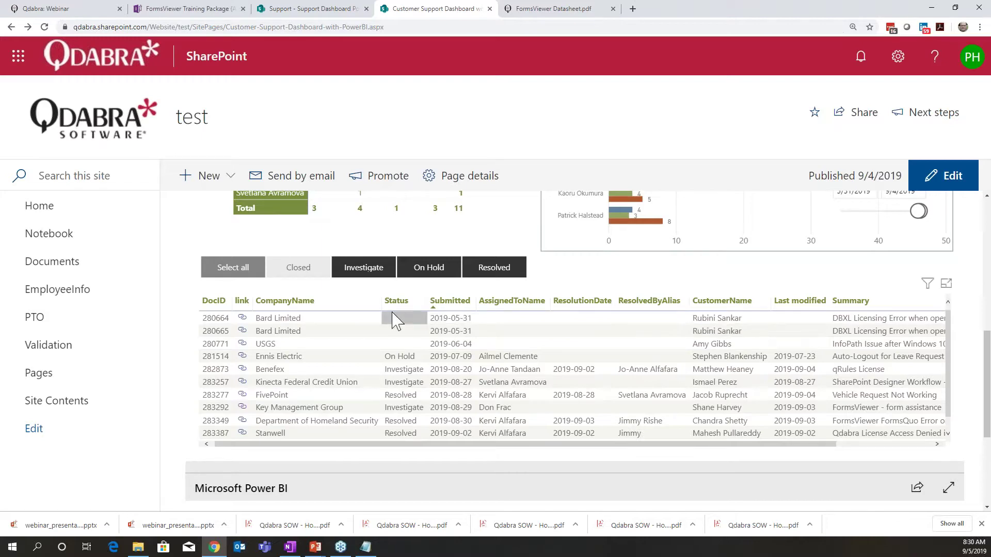
{"action": "scroll", "coordinate": [640, 283], "scroll_direction": "up", "scroll_amount": 4}
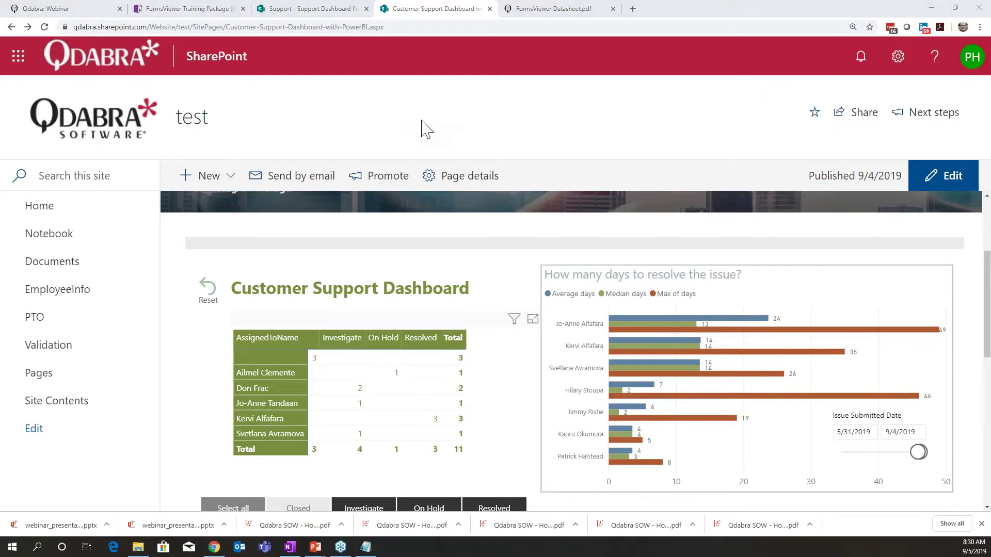
Switch to the slideshow, advance to the "What are the pieces?" slide, and return to the Power BI dashboard in Chrome.
{"action": "key", "text": "alt+Tab"}
{"action": "key", "text": "Right"}
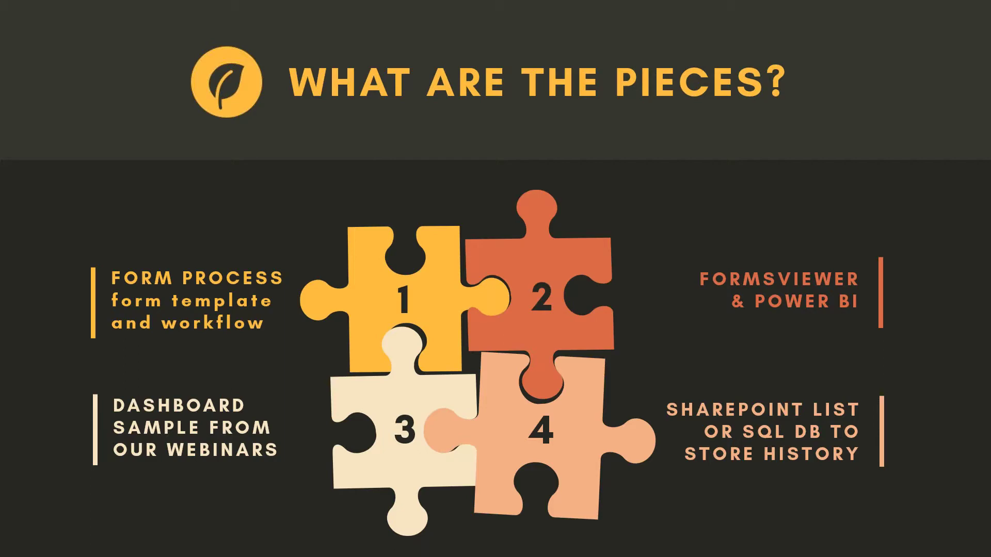
{"action": "key", "text": "alt+Tab"}
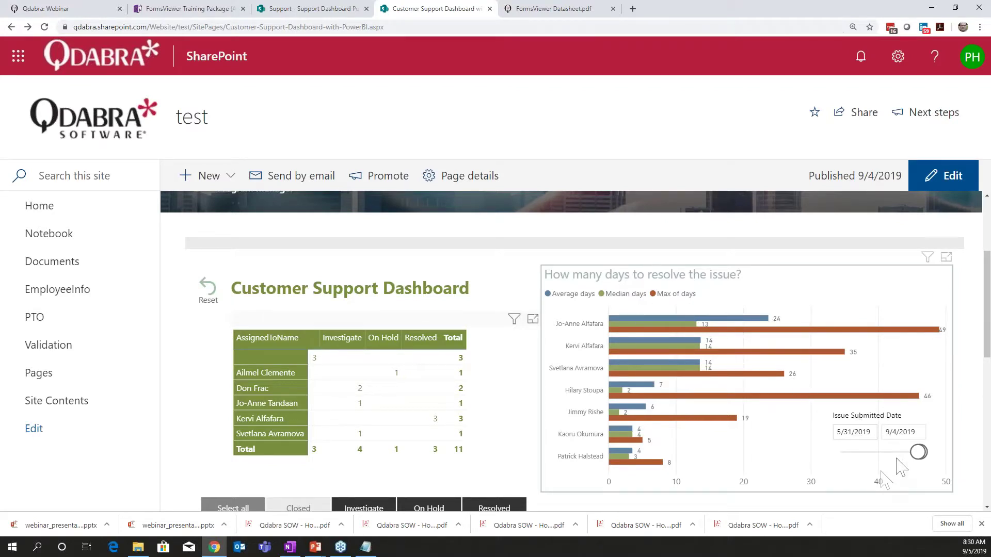
Set the start of the Issue Submitted Date range to 7/1/2019.
{"action": "left_click", "coordinate": [838, 434]}
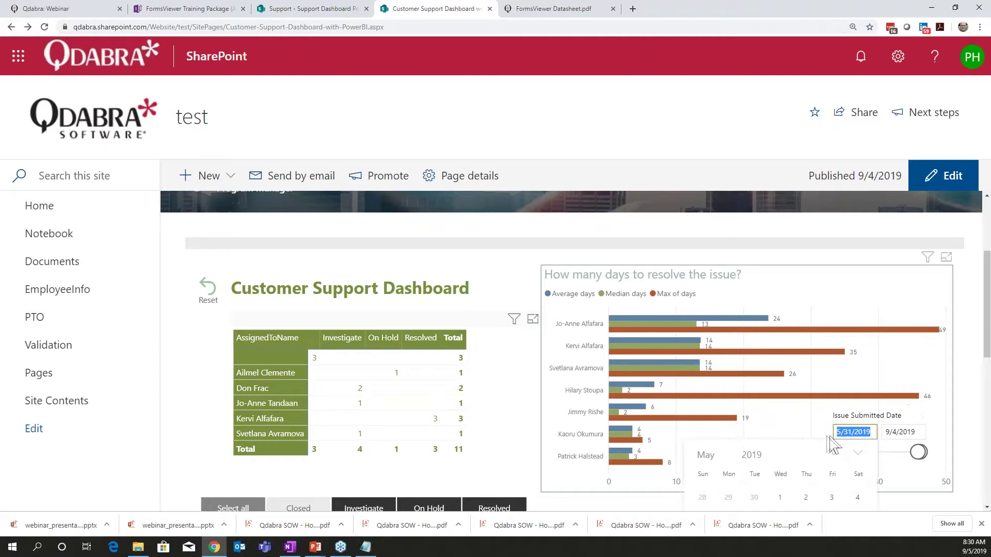
{"action": "left_click", "coordinate": [855, 454]}
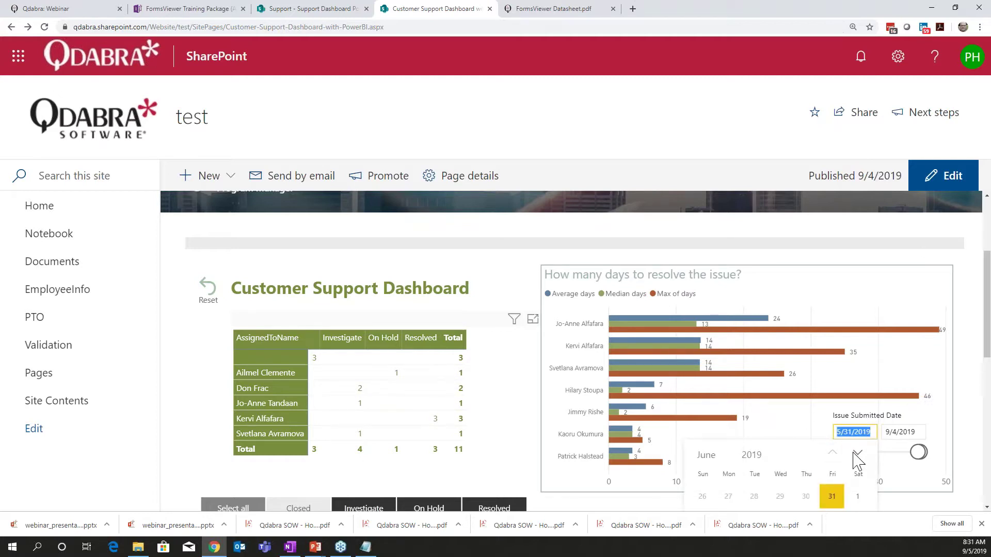
{"action": "left_click", "coordinate": [857, 455]}
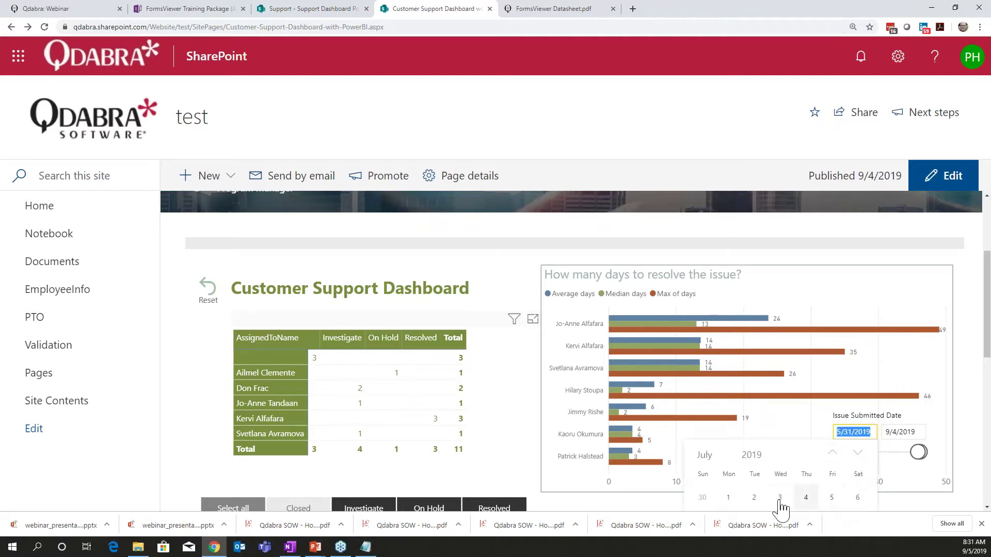
{"action": "left_click", "coordinate": [737, 502]}
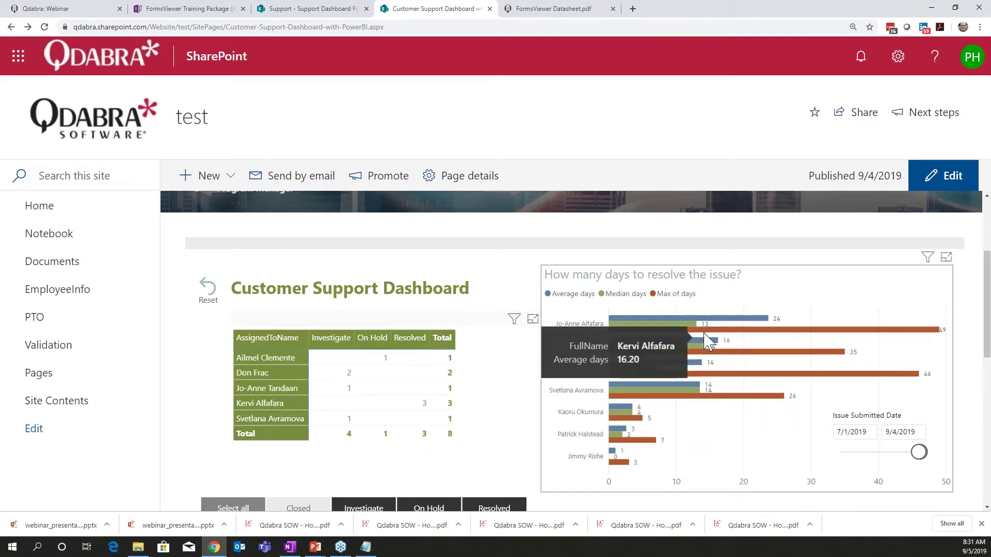
Examine the first assignees' bars in the days-to-resolve chart and switch back to the "What are the pieces?" slide.
{"action": "mouse_move", "coordinate": [696, 330]}
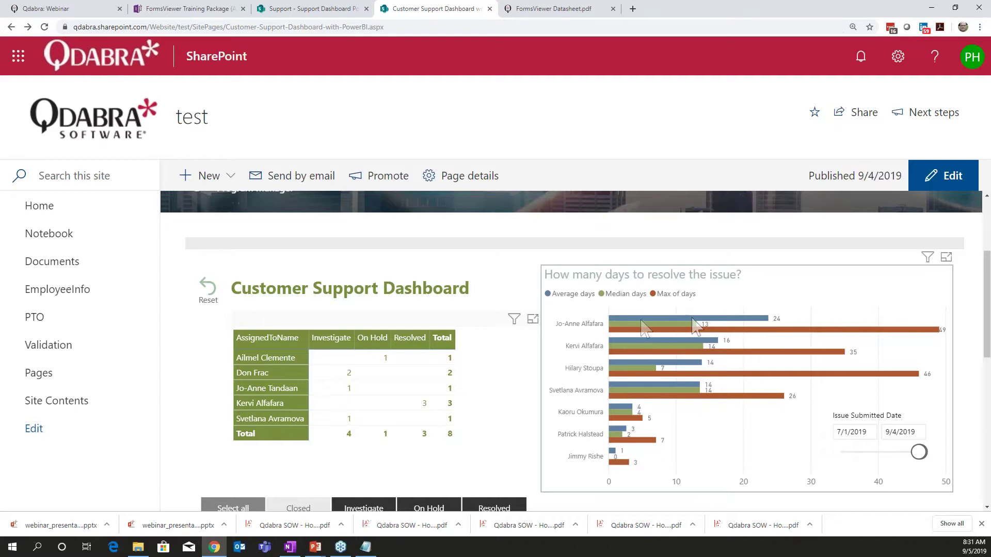
{"action": "mouse_move", "coordinate": [655, 326]}
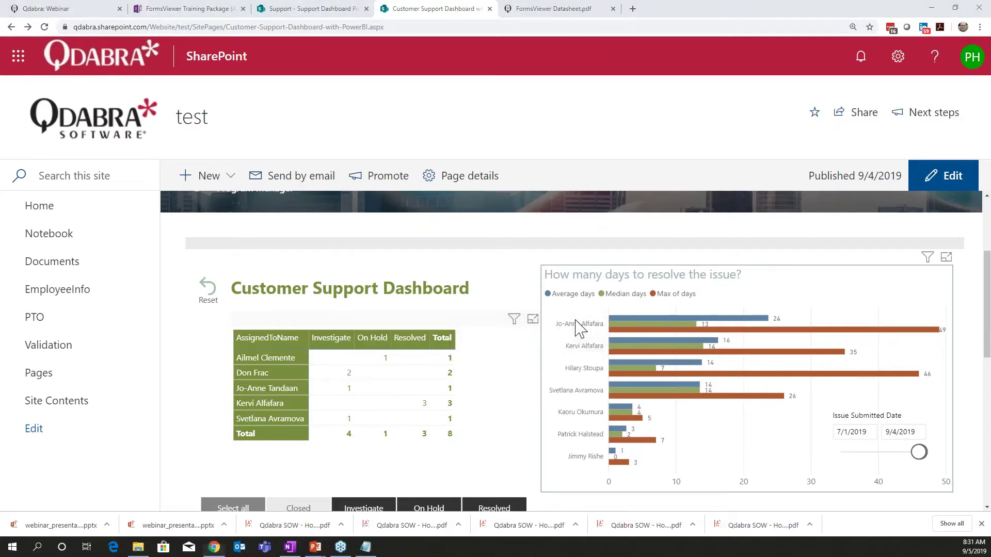
{"action": "key", "text": "alt+Tab"}
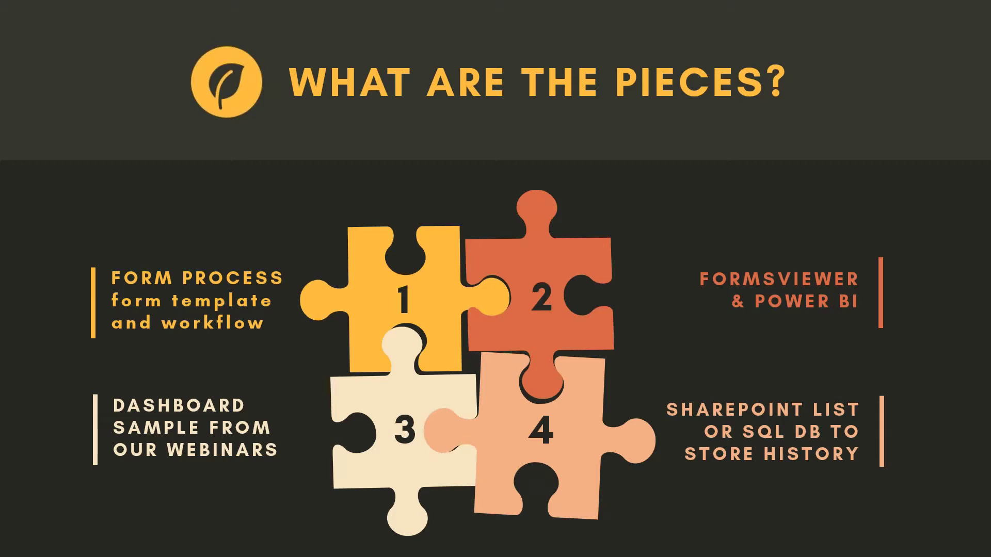